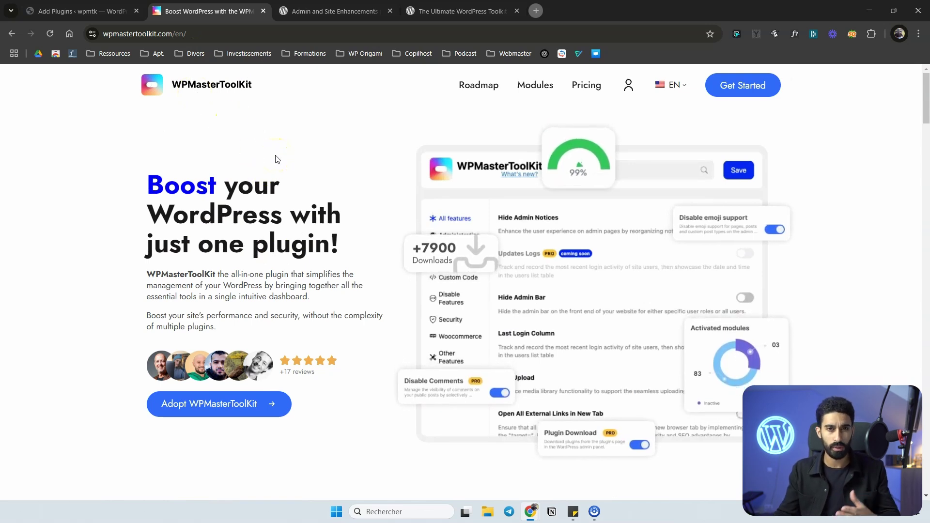
Switch to the Admin and Site Enhancements plugin page and scroll through it
scroll(275, 159, "down", 7)
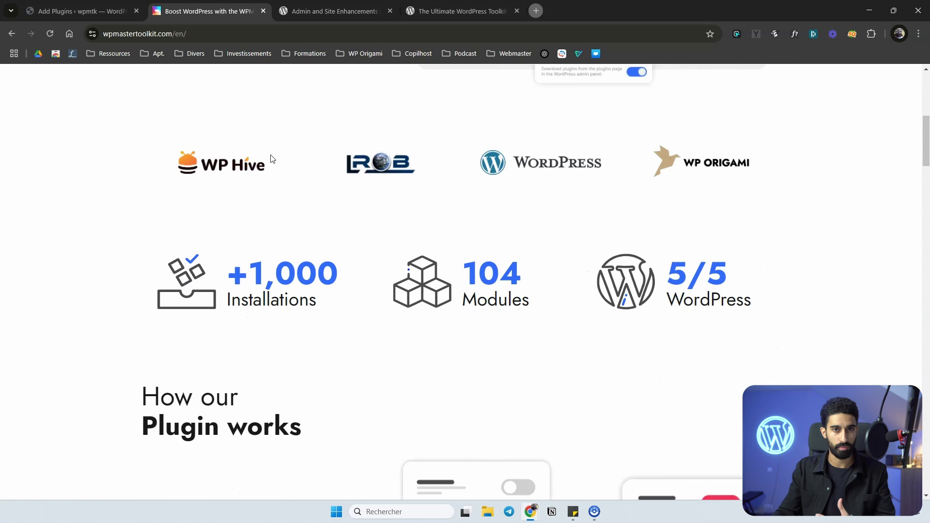
scroll(272, 159, "up", 4)
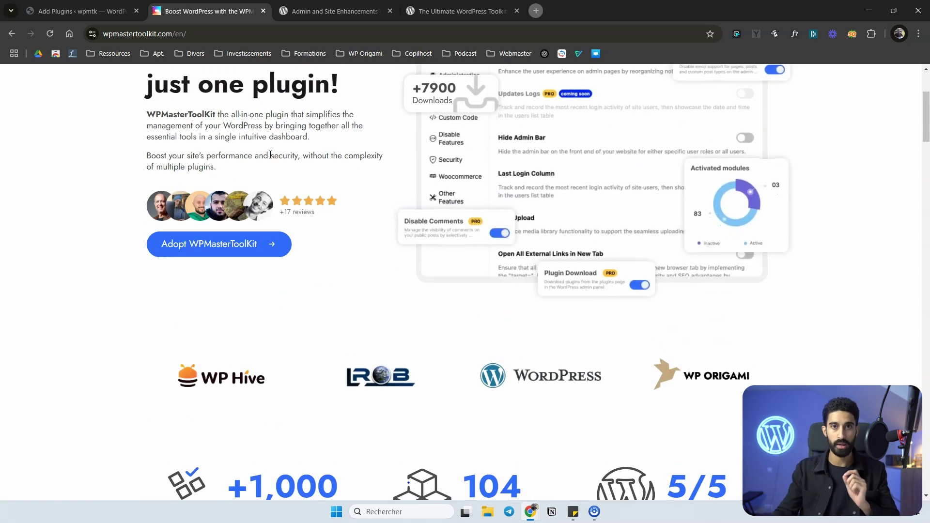
scroll(277, 151, "up", 3)
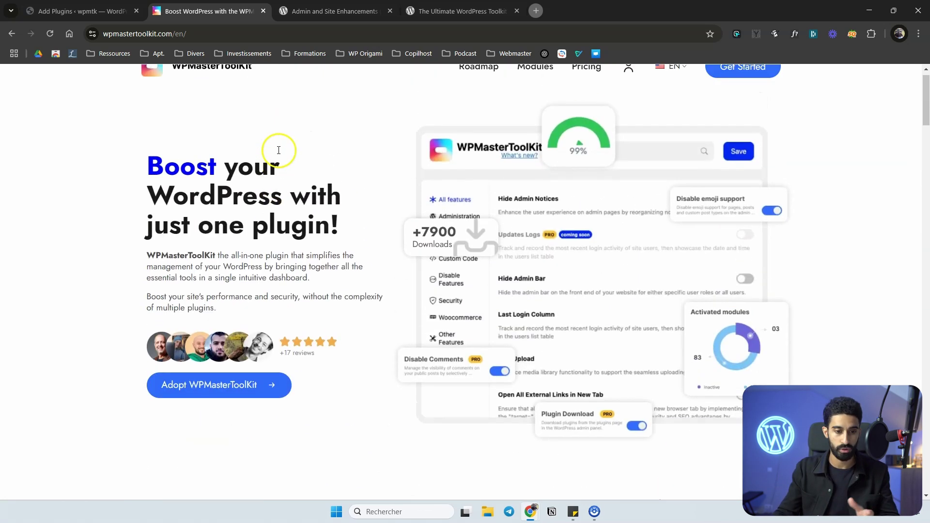
scroll(279, 151, "up", 1)
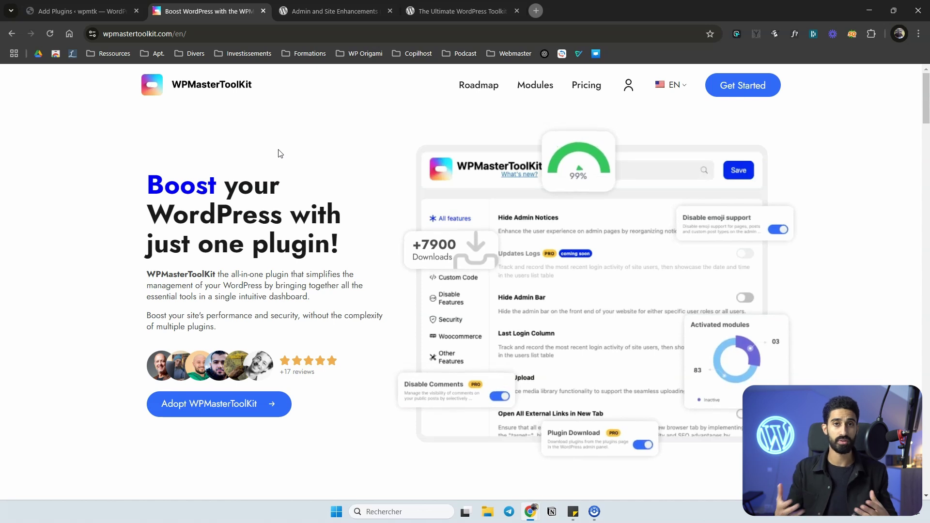
scroll(279, 154, "down", 10)
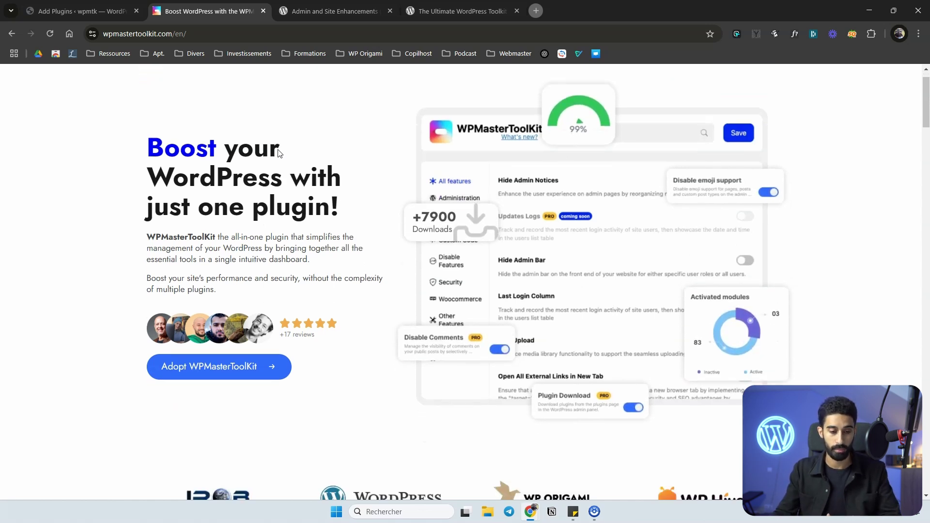
scroll(287, 148, "up", 10)
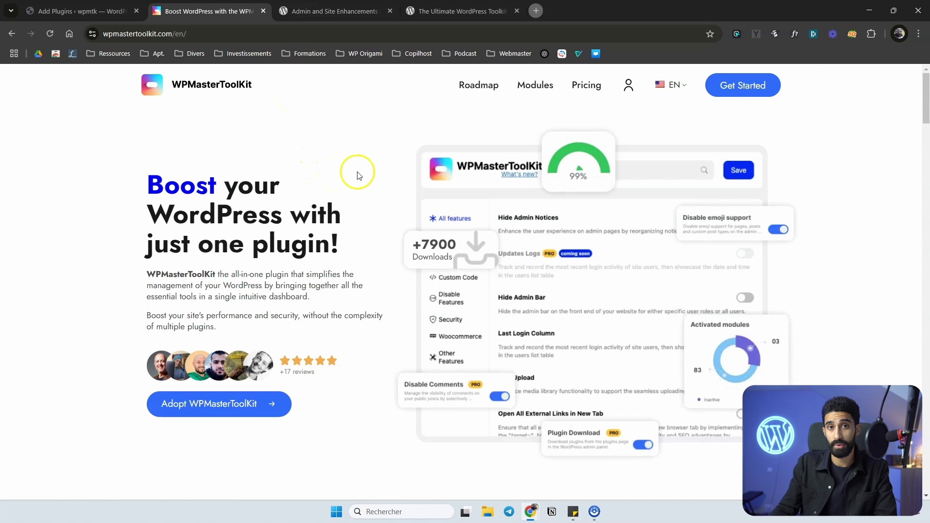
left_click(339, 11)
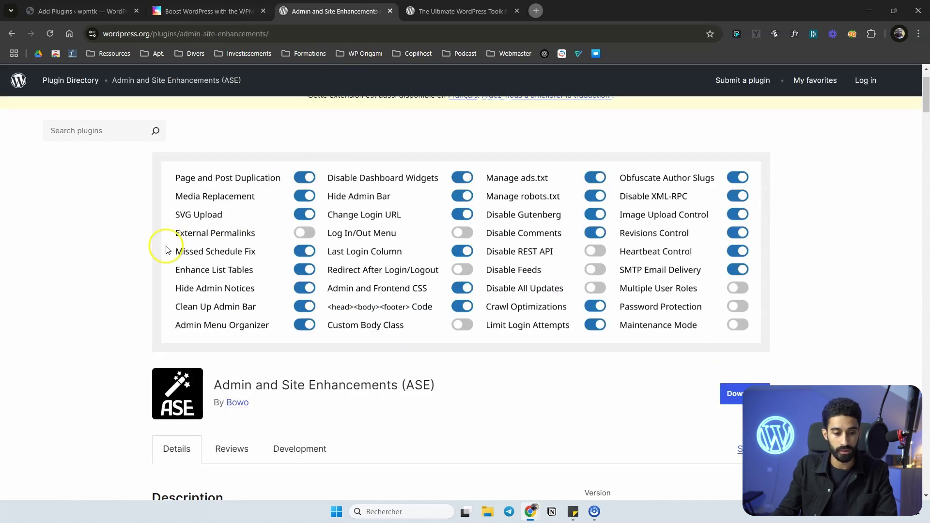
scroll(194, 254, "down", 2)
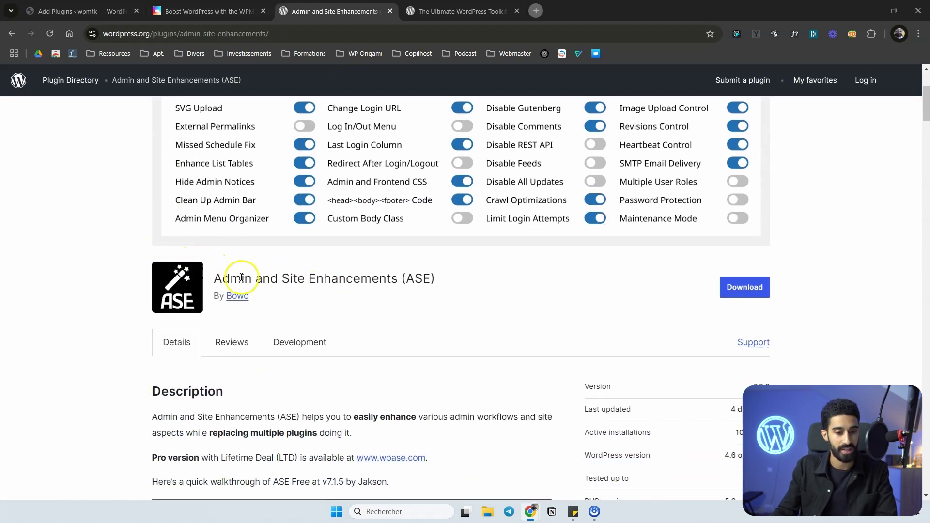
scroll(297, 270, "down", 2)
Compare with the Ultimate WordPress Toolkit tab, then highlight the 55 free modules count
left_click(461, 11)
scroll(342, 249, "down", 3)
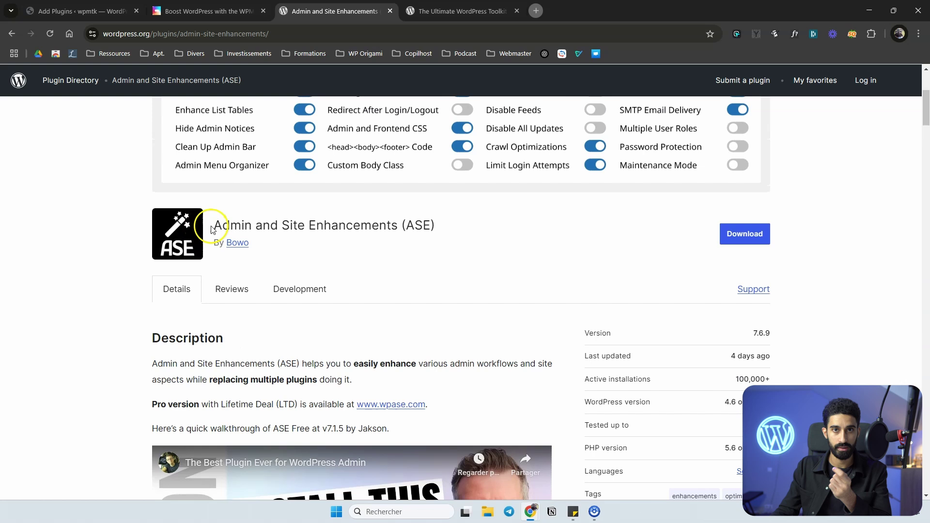
scroll(252, 232, "down", 2)
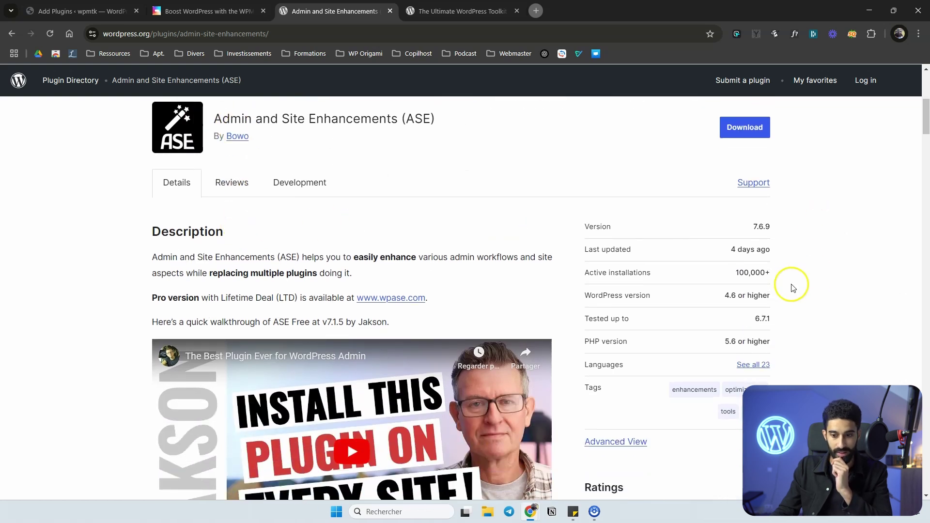
left_click(690, 271)
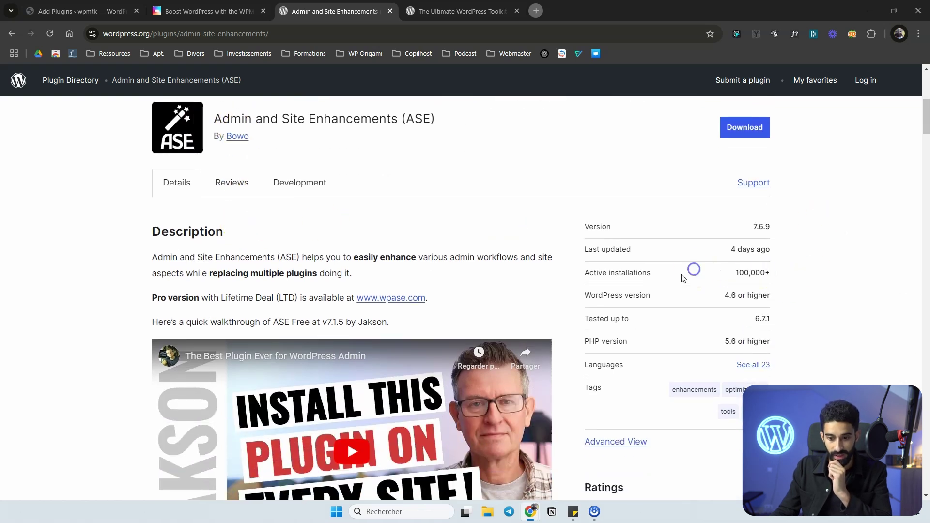
scroll(498, 264, "down", 10)
scroll(199, 240, "down", 8)
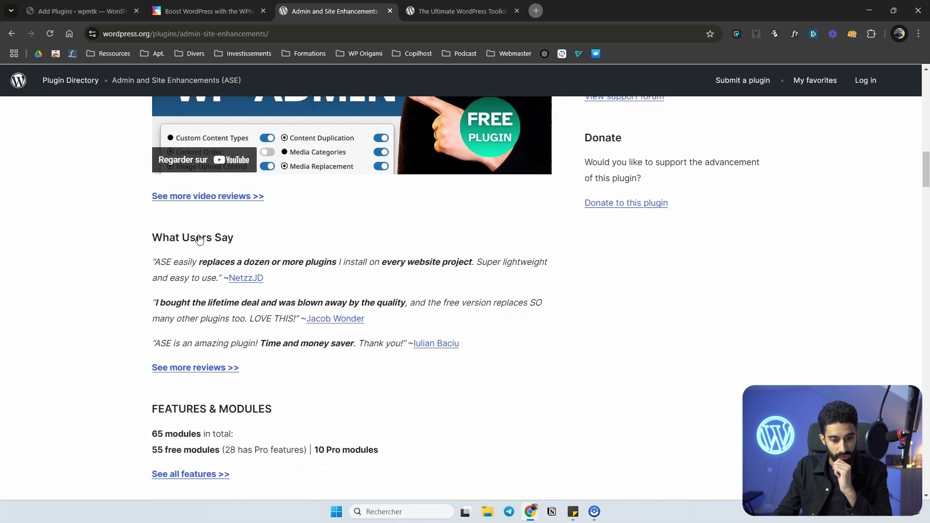
left_click_drag(221, 248, 161, 254)
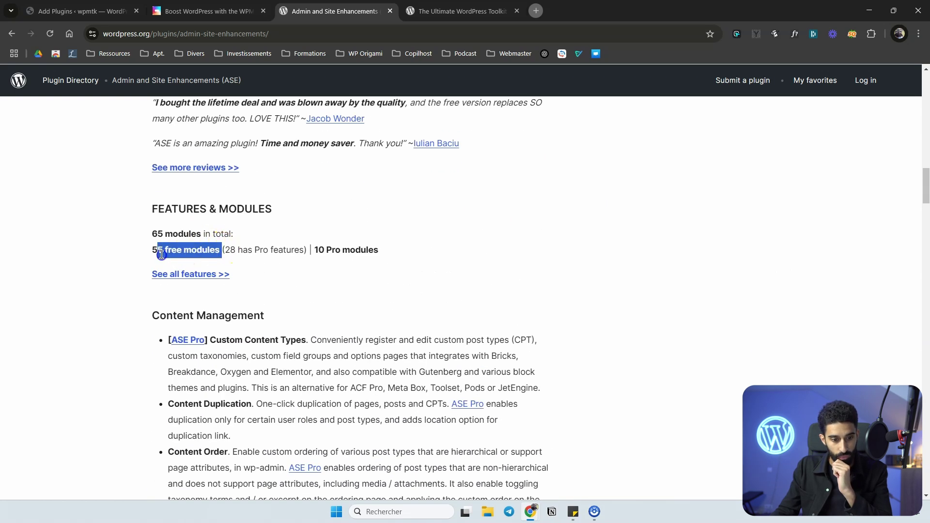
left_click(147, 250)
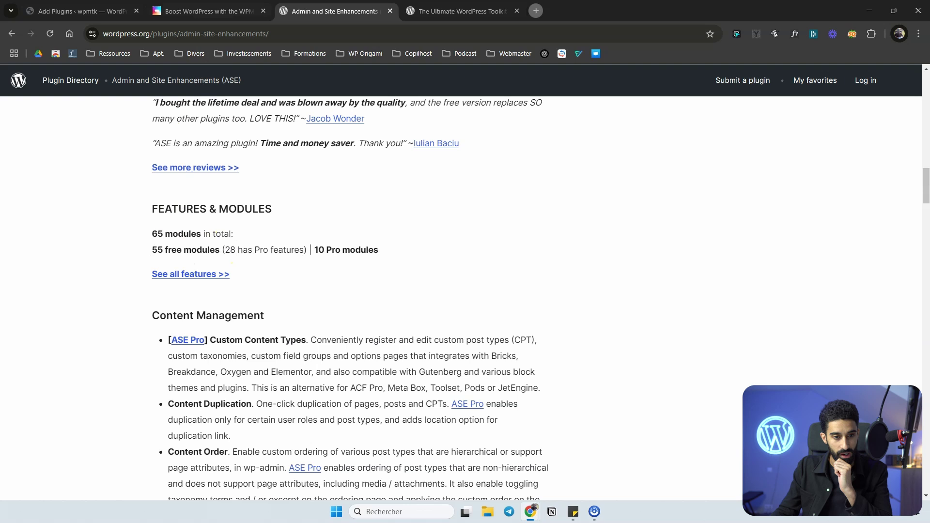
Return to the WPMasterToolKit homepage and scroll through its hero and 104-module preview
key("ctrl+shift+Tab")
left_click(175, 162)
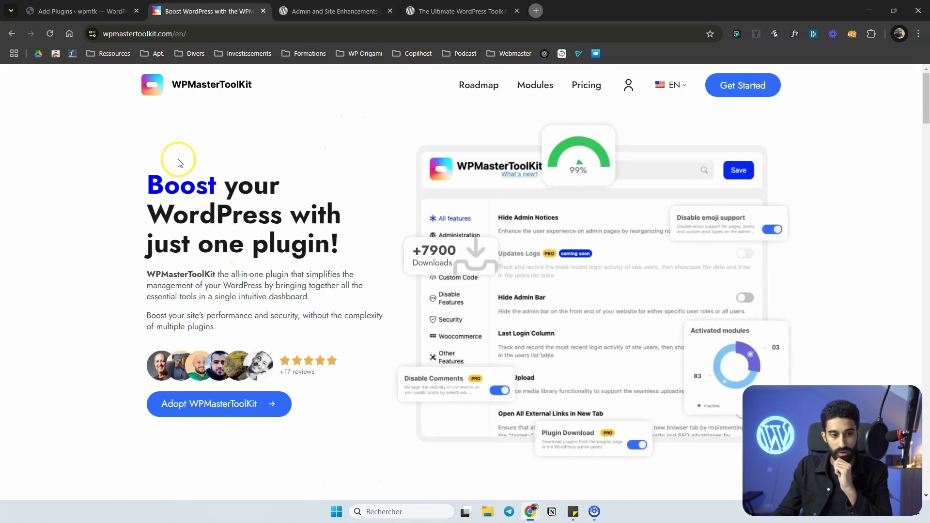
scroll(252, 167, "down", 4)
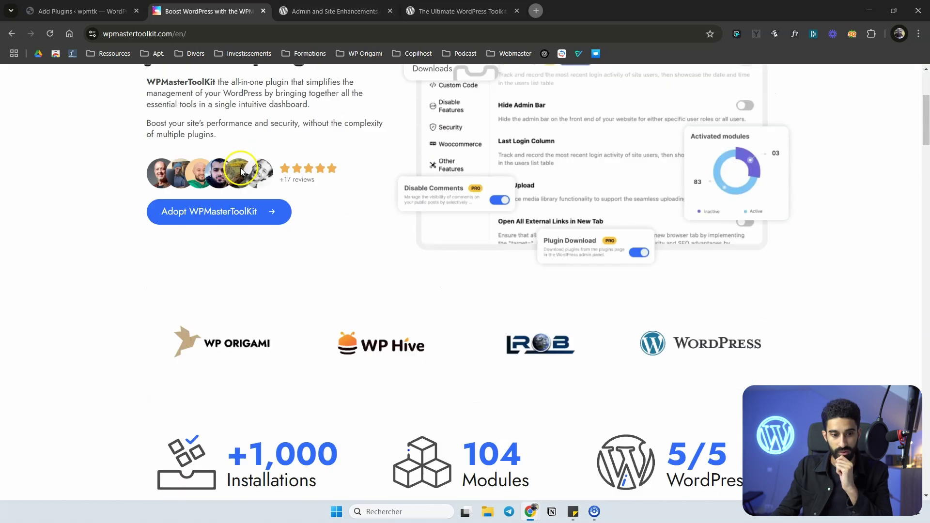
scroll(240, 166, "down", 10)
scroll(253, 183, "up", 6)
scroll(500, 154, "down", 2)
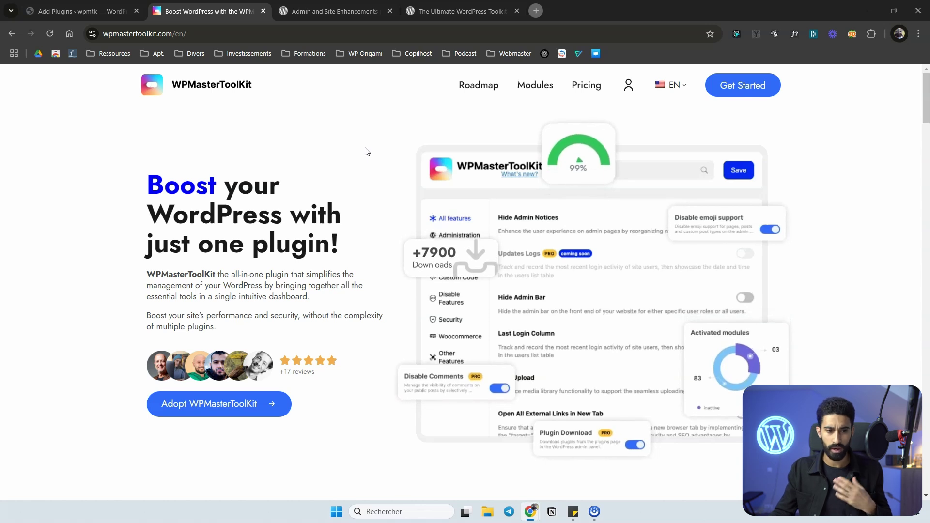
left_click(286, 118)
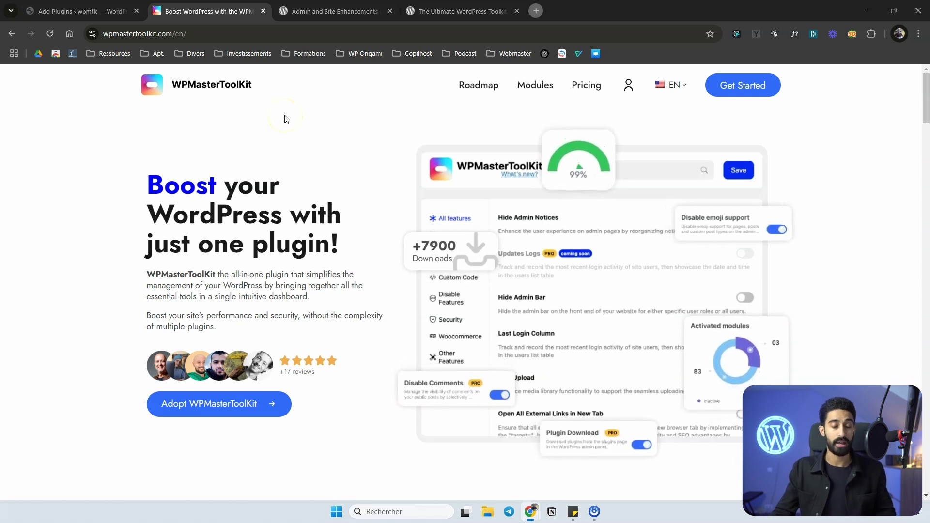
left_click(286, 118)
left_click(238, 122)
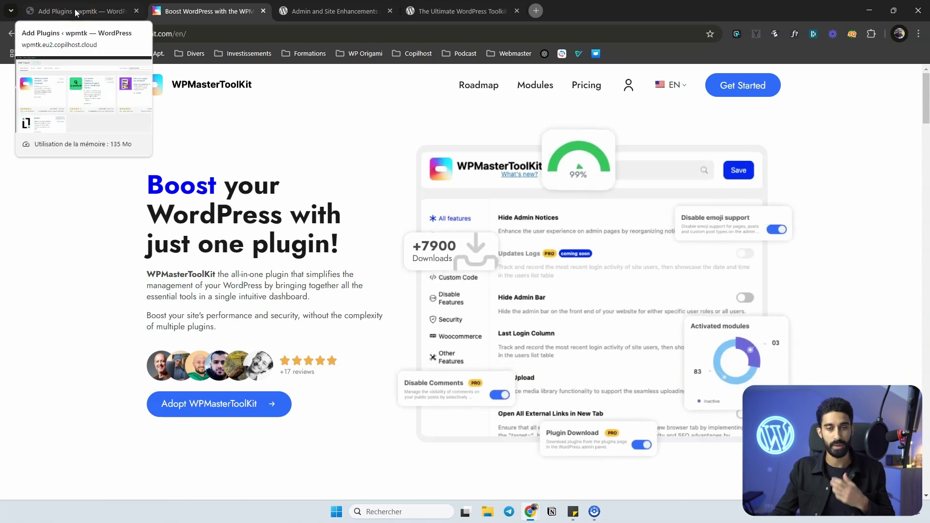
Go from the plugin search results to the WPMasterToolkit settings page with 104 modules
left_click(76, 12)
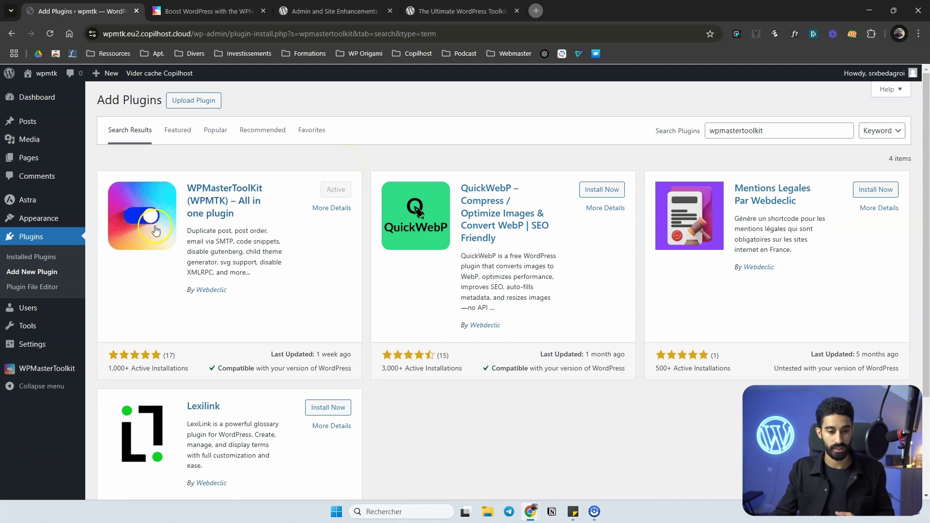
mouse_move(57, 371)
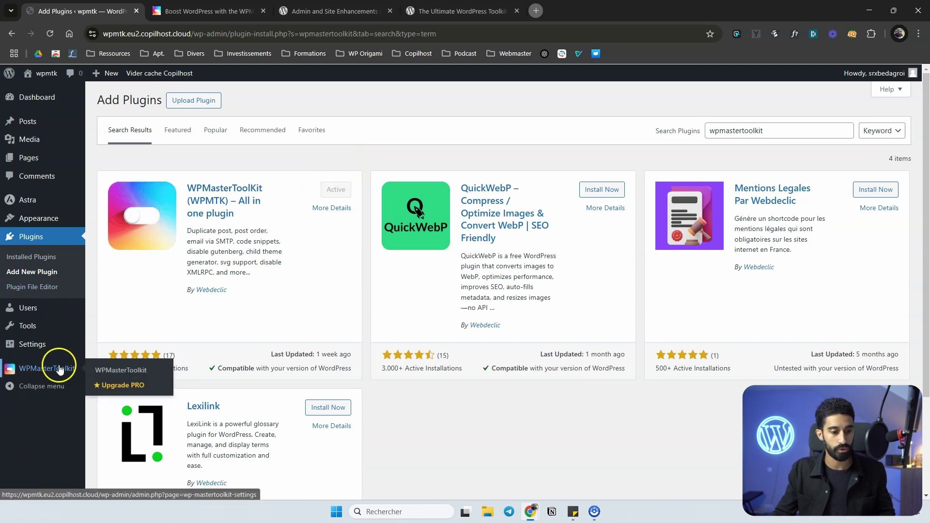
left_click(68, 372)
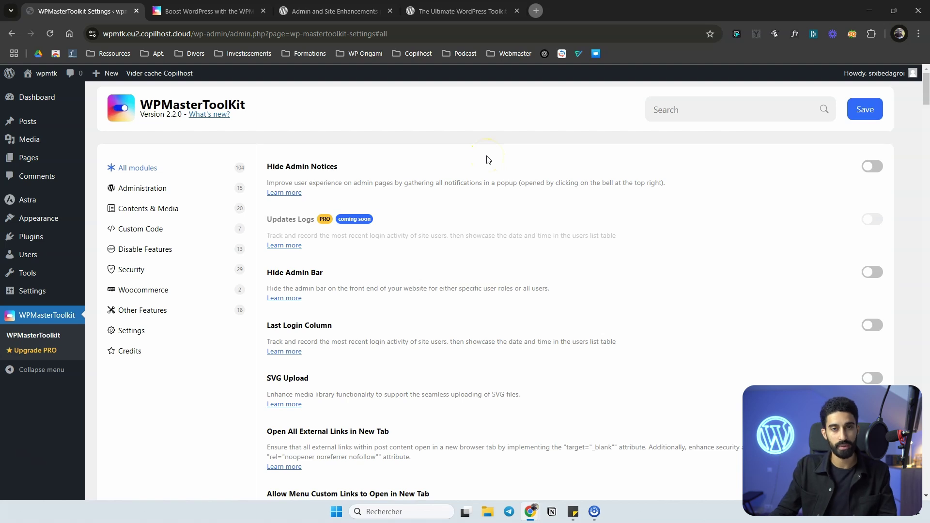
Scroll the All modules list, then filter it to the 15 Administration modules
scroll(487, 160, "down", 1)
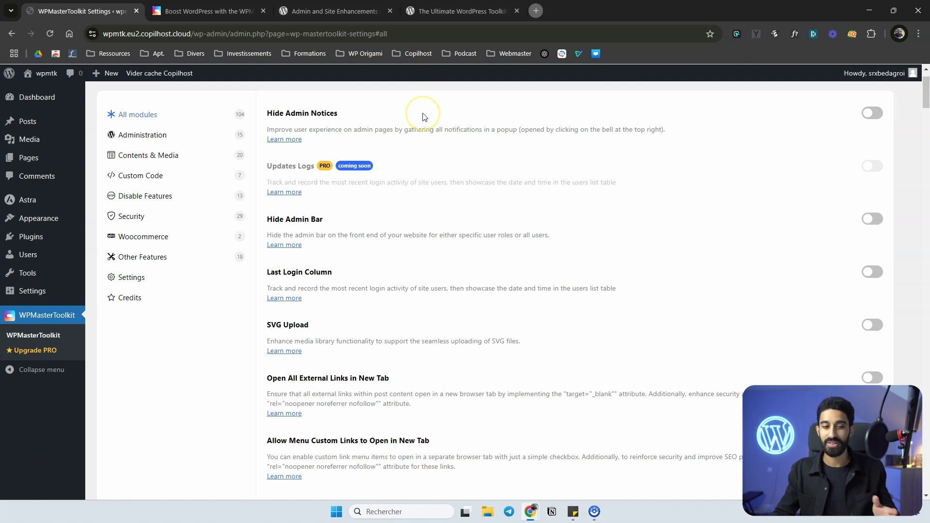
left_click(285, 216)
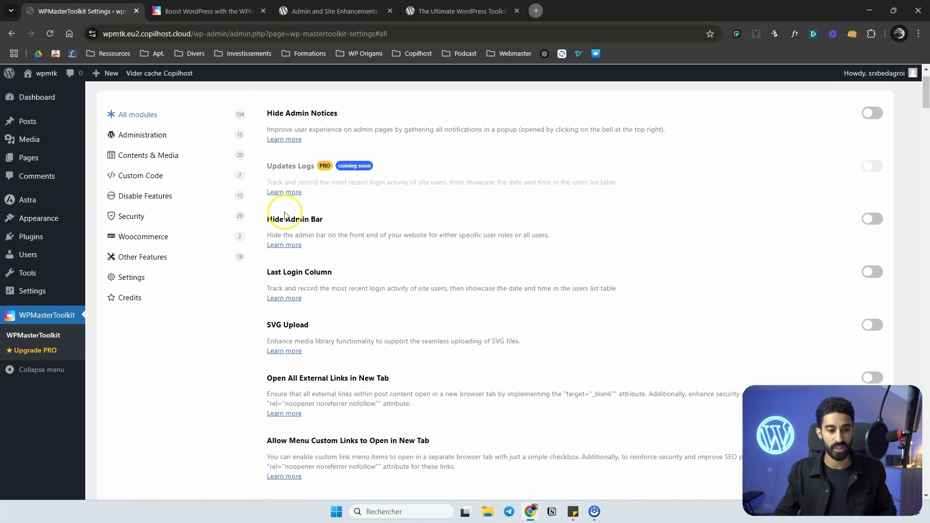
scroll(306, 204, "down", 2)
scroll(286, 266, "up", 3)
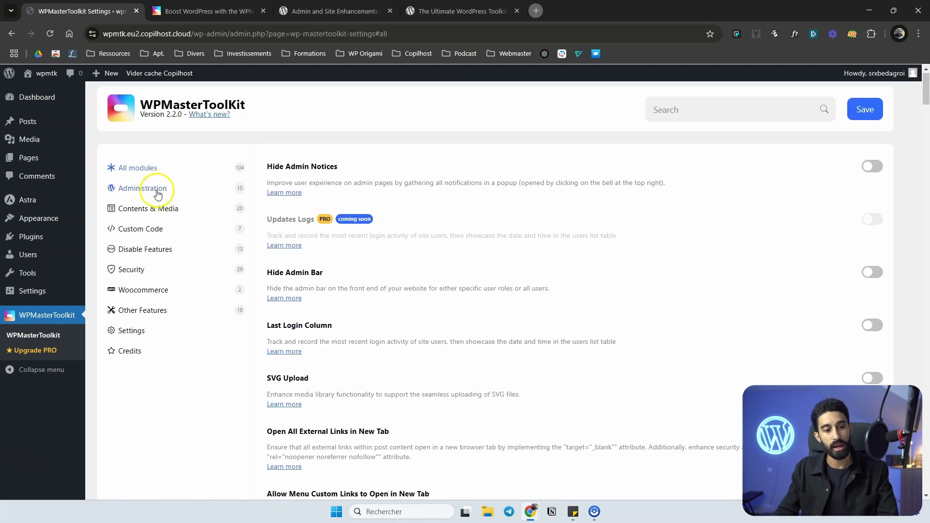
left_click(155, 192)
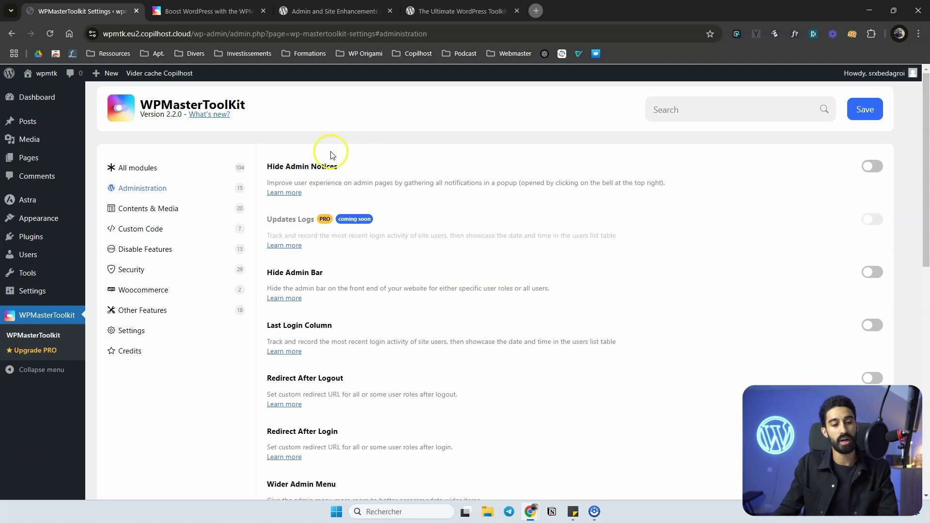
Switch on Hide Admin Bar and confirm it is the only Activated module
left_click(872, 273)
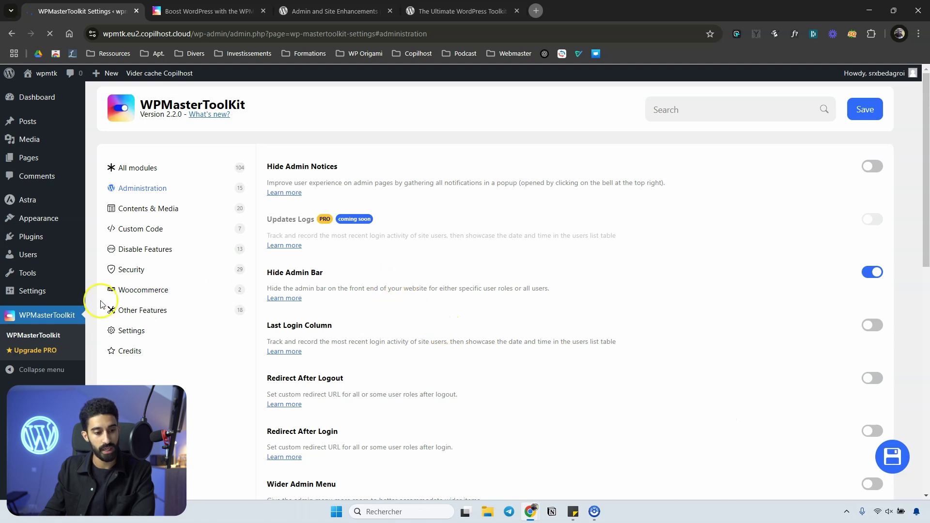
left_click(19, 320)
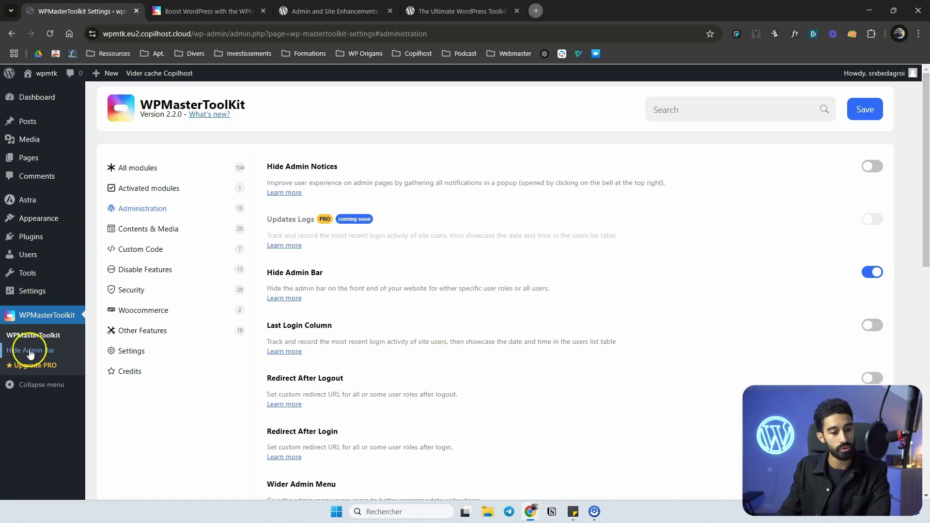
left_click(29, 357)
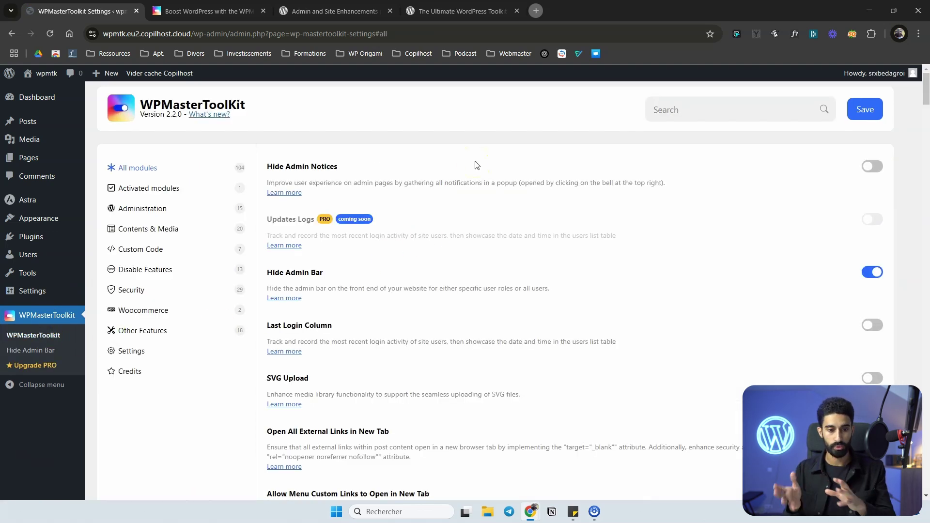
left_click(153, 193)
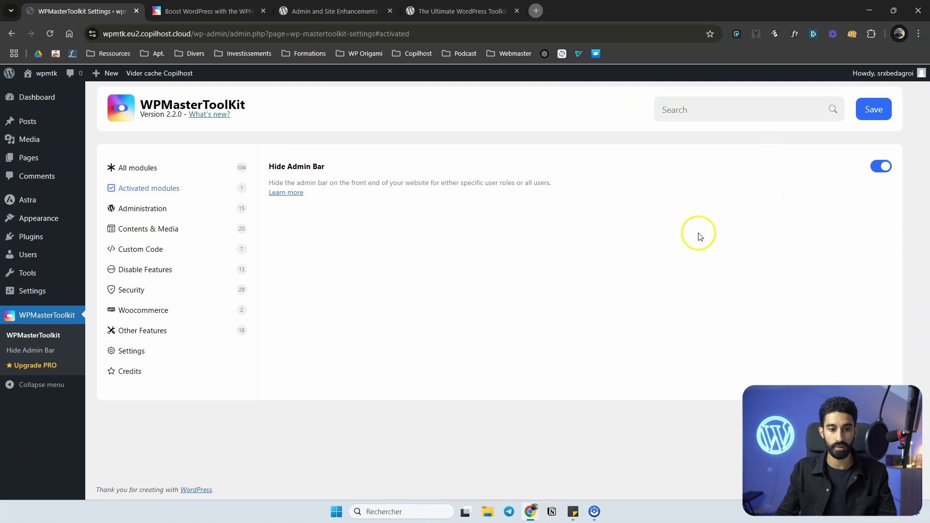
Show the Administration modules and highlight the Redirect After Login heading
left_click(134, 208)
scroll(322, 234, "down", 2)
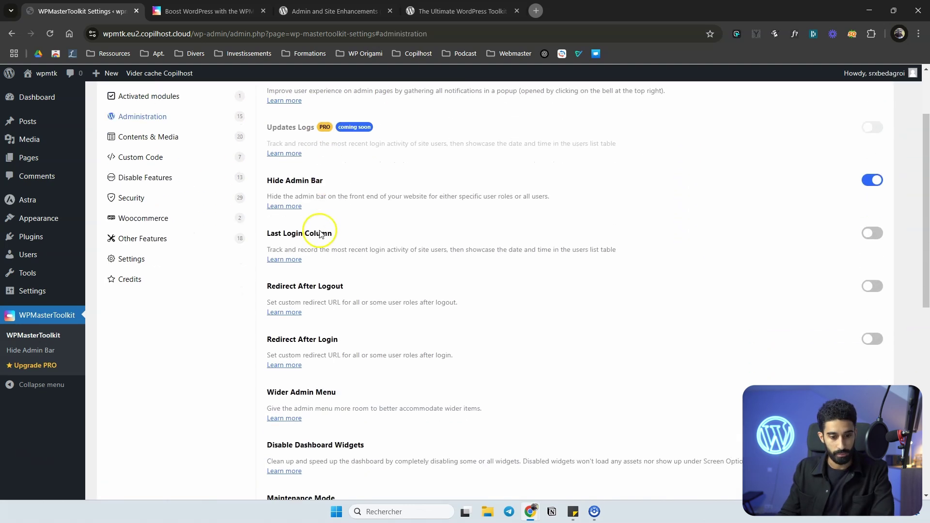
scroll(301, 266, "up", 1)
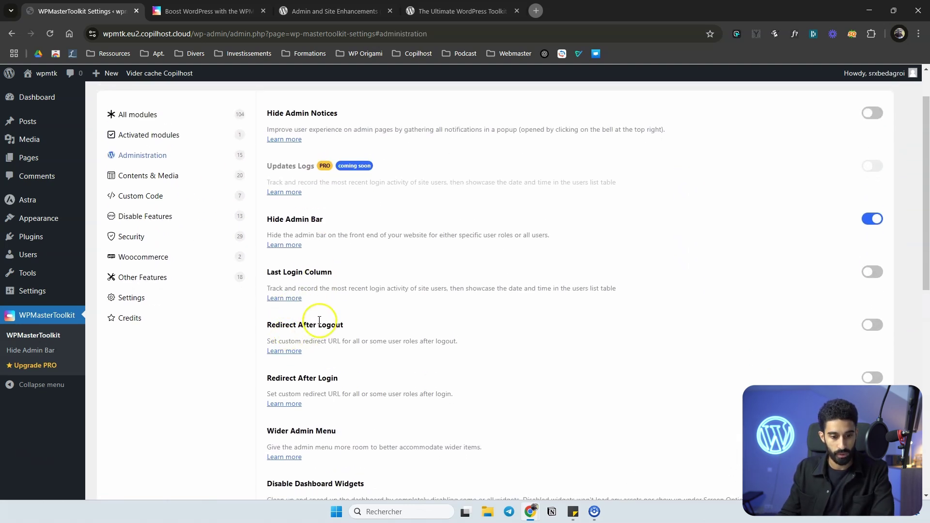
left_click_drag(272, 377, 326, 378)
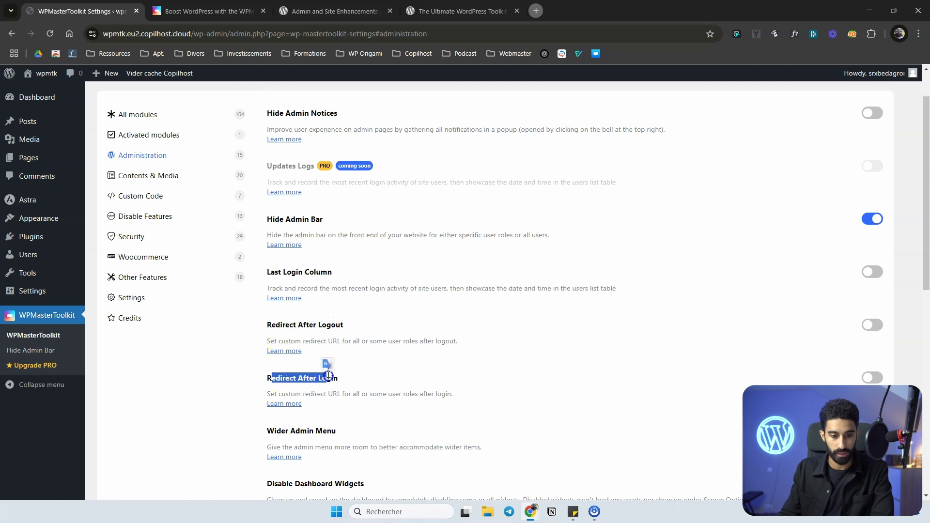
left_click(353, 325)
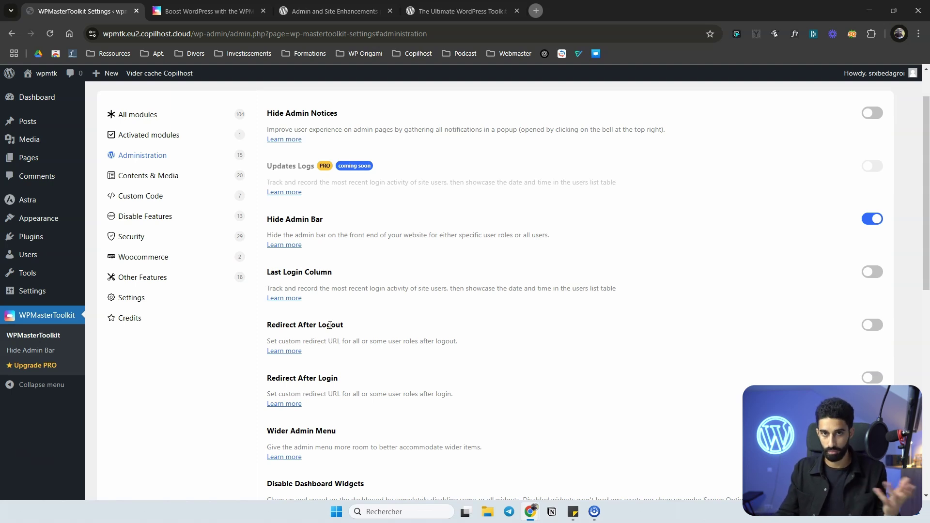
Scroll further, highlighting the Maintenance Mode and Password Protection headings
scroll(331, 300, "down", 1)
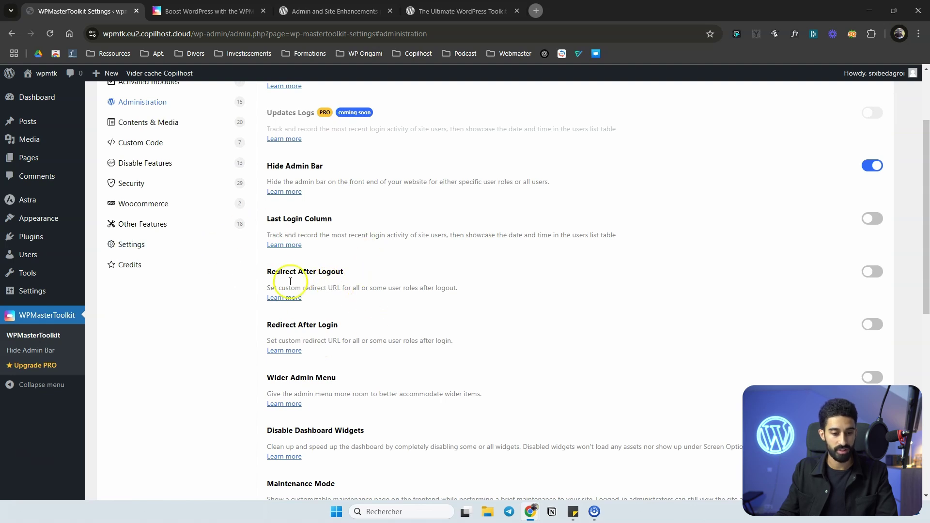
scroll(295, 256, "up", 1)
scroll(291, 233, "down", 2)
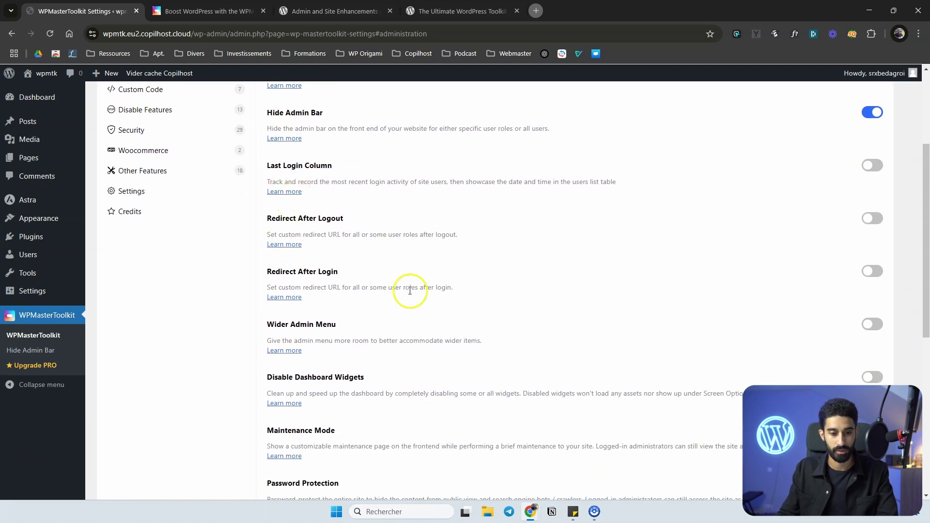
scroll(315, 271, "down", 1)
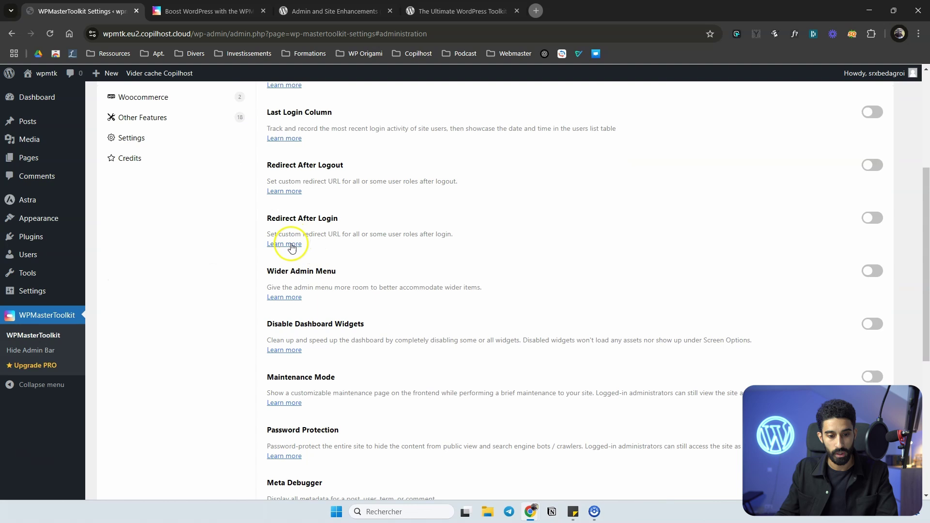
scroll(319, 208, "down", 2)
scroll(326, 176, "down", 1)
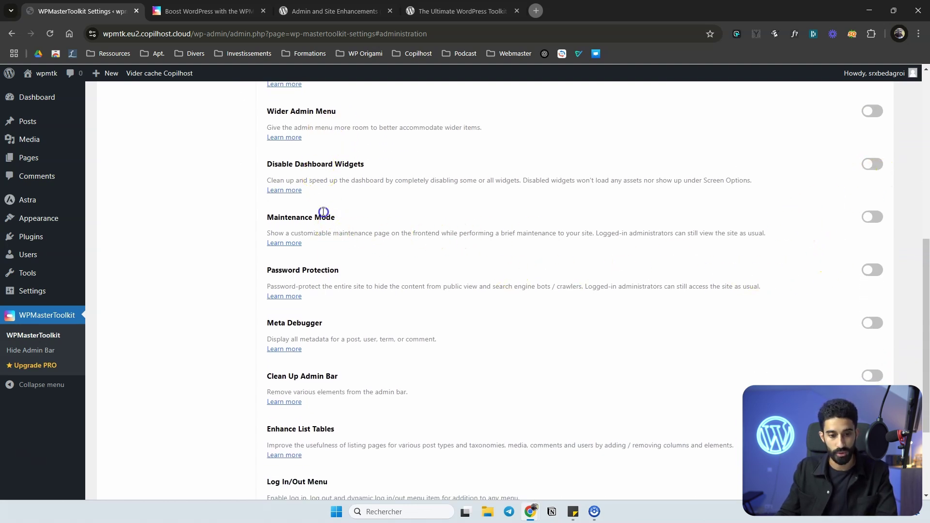
left_click_drag(271, 216, 343, 218)
left_click_drag(267, 271, 335, 270)
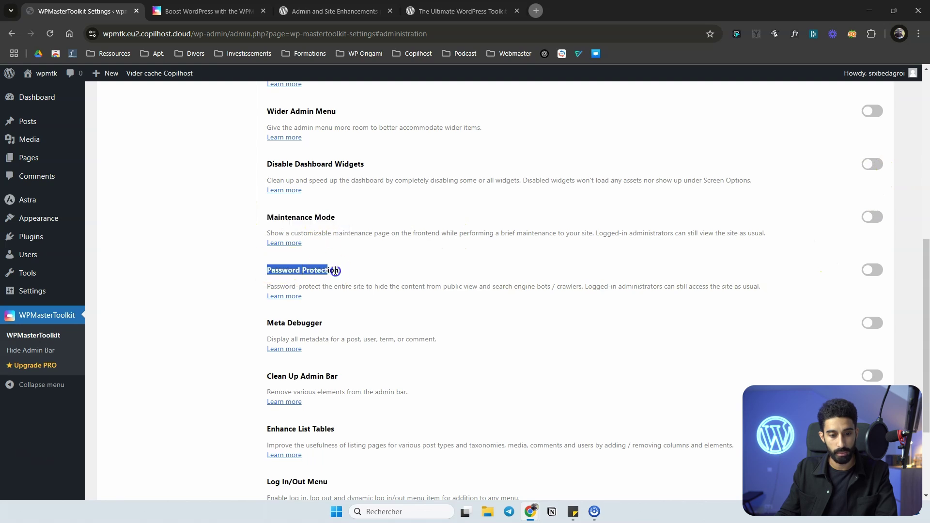
left_click(338, 268)
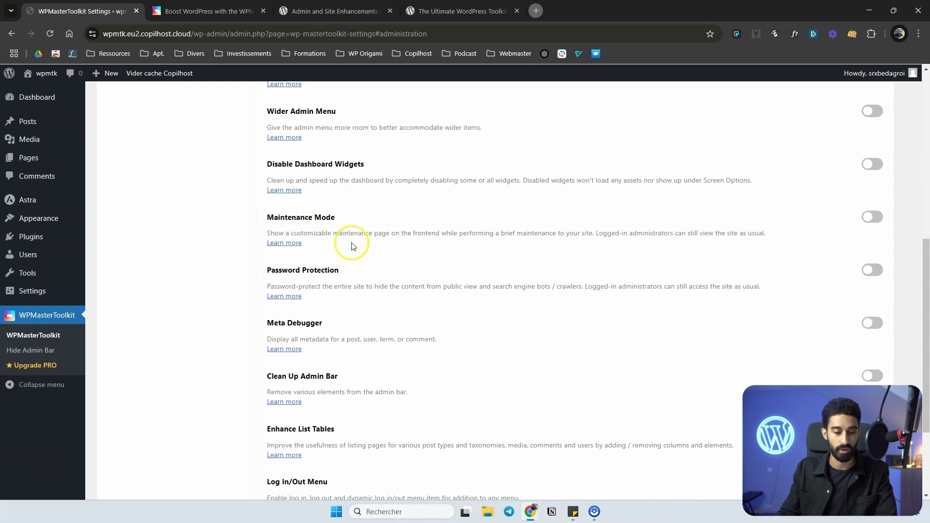
scroll(317, 217, "down", 1)
scroll(310, 213, "up", 5)
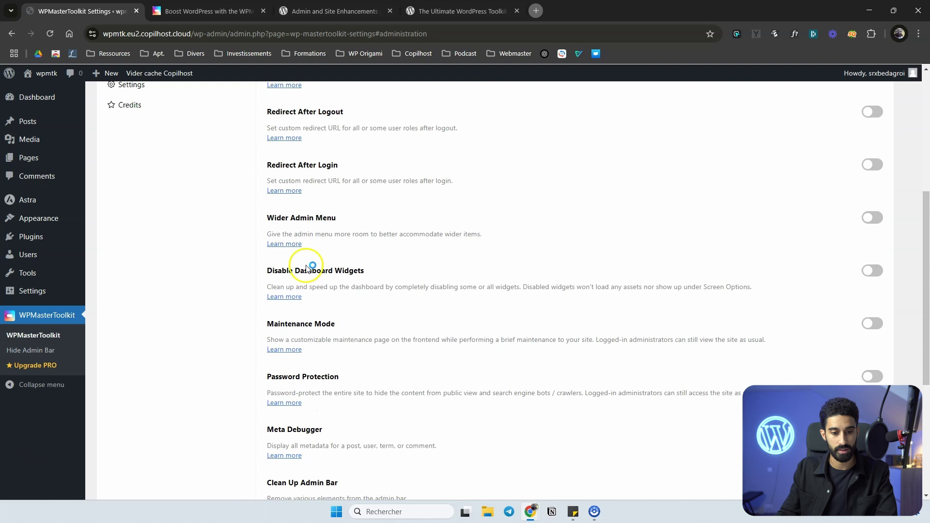
scroll(166, 183, "up", 5)
scroll(239, 264, "down", 10)
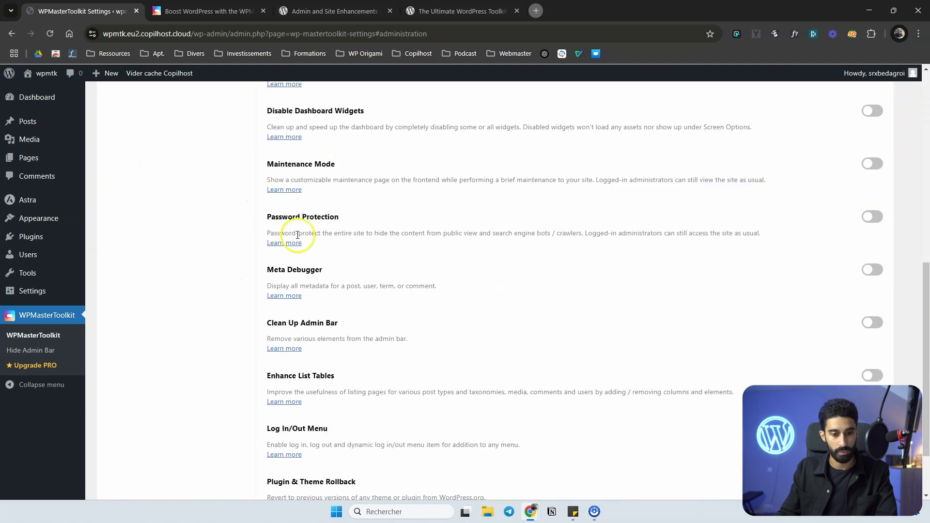
scroll(291, 233, "down", 2)
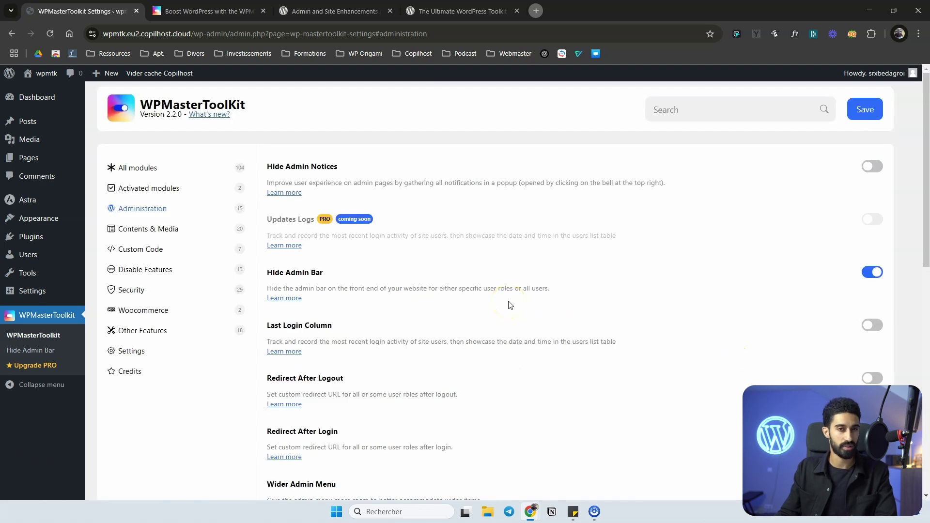
mouse_move(57, 222)
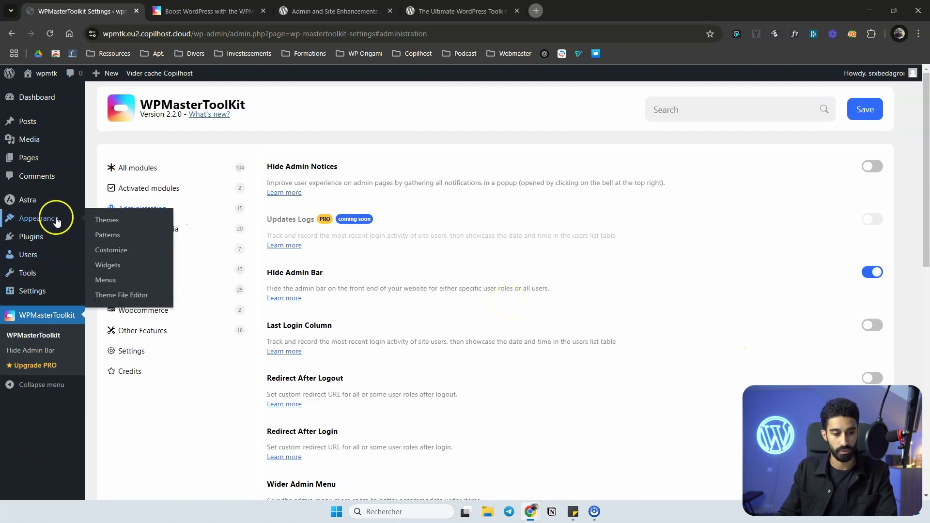
left_click(105, 279)
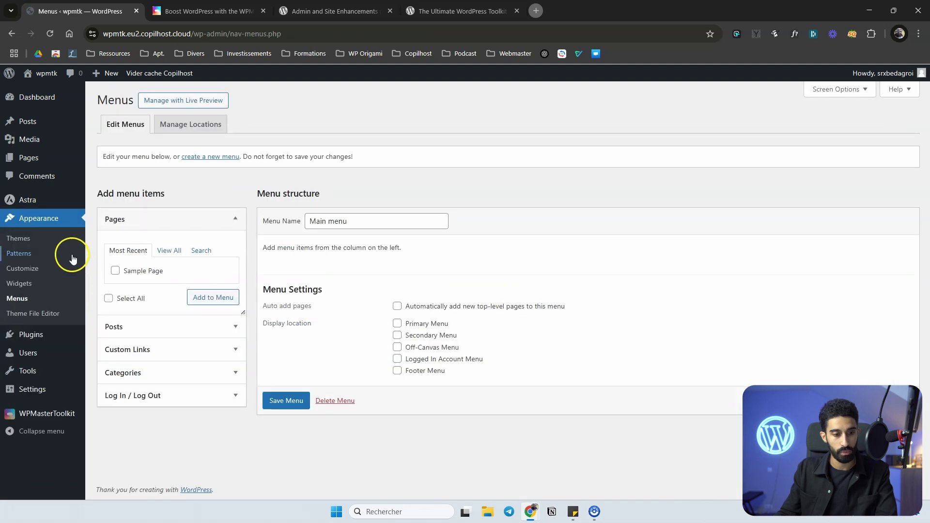
left_click(23, 239)
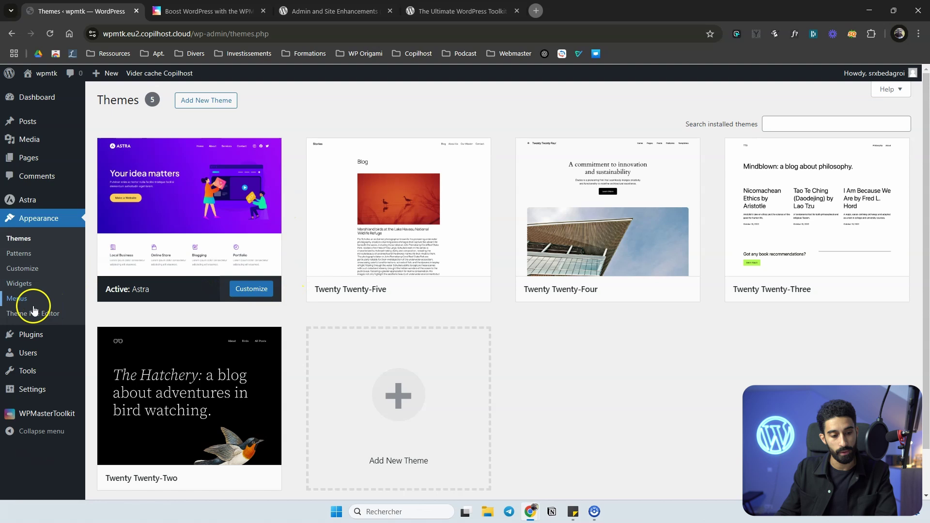
left_click(17, 299)
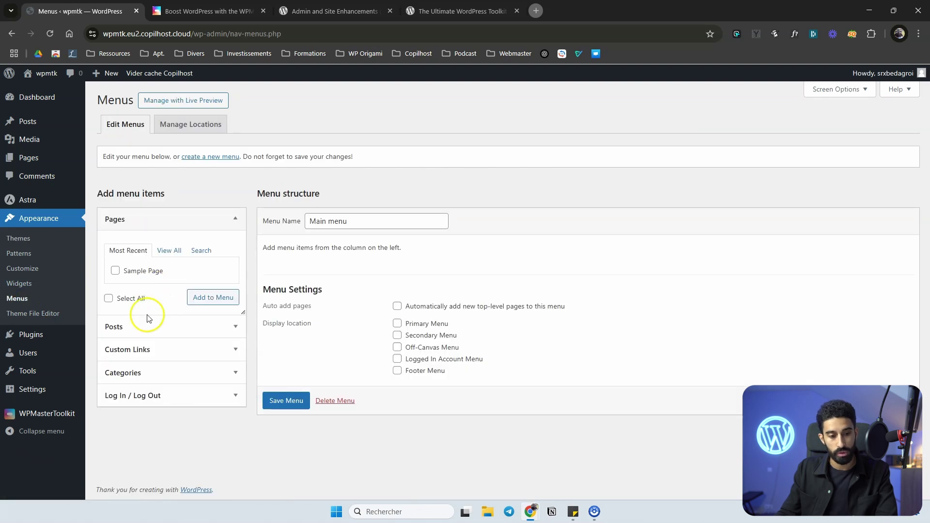
left_click(156, 395)
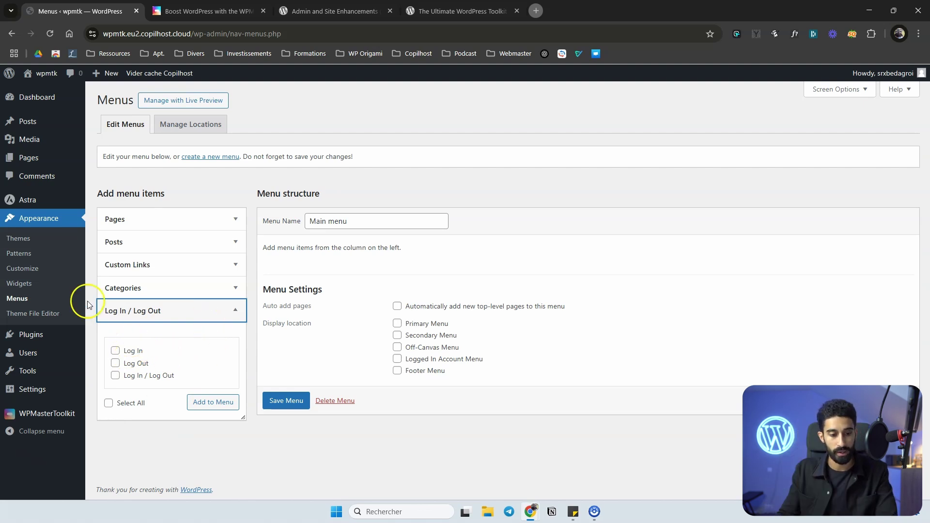
left_click(47, 414)
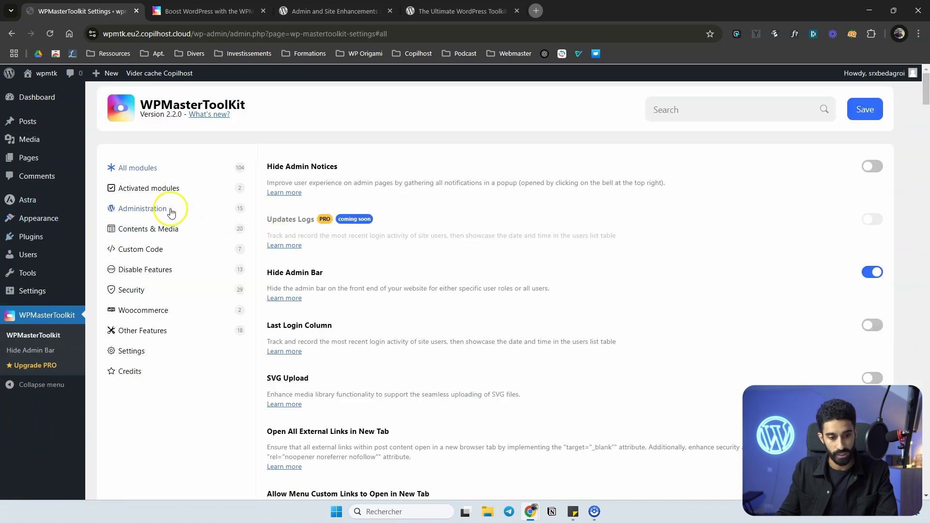
Show the Administration category and scroll through its modules with Log In/Out Menu enabled
left_click(160, 208)
scroll(447, 264, "down", 10)
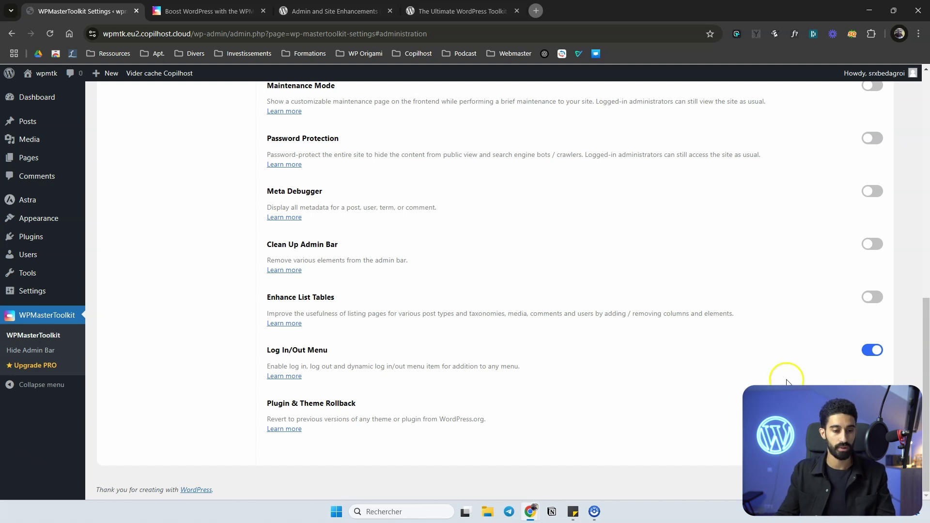
scroll(775, 378, "up", 14)
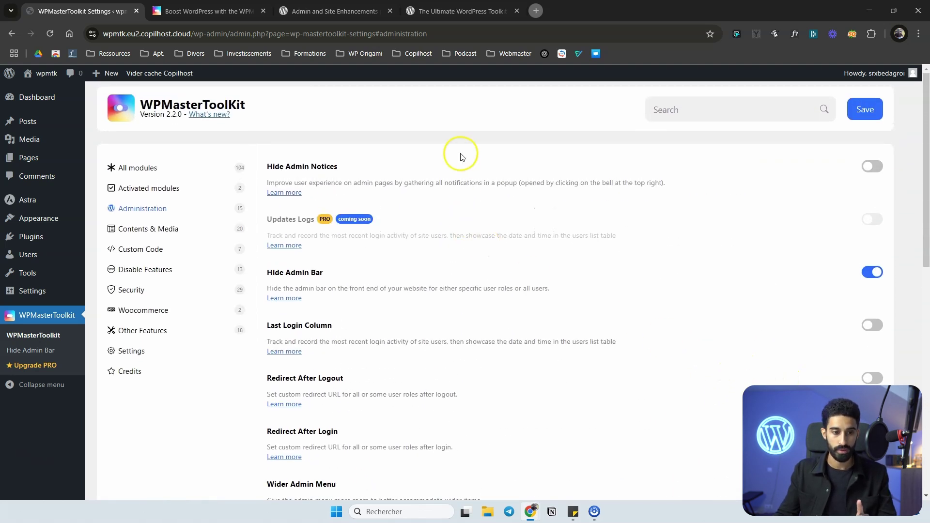
scroll(359, 166, "down", 10)
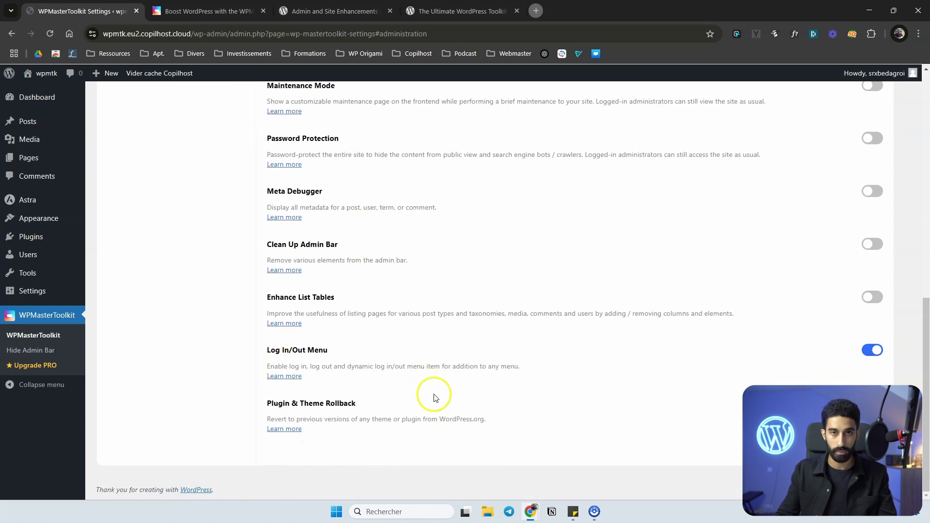
scroll(400, 384, "up", 10)
scroll(327, 202, "down", 5)
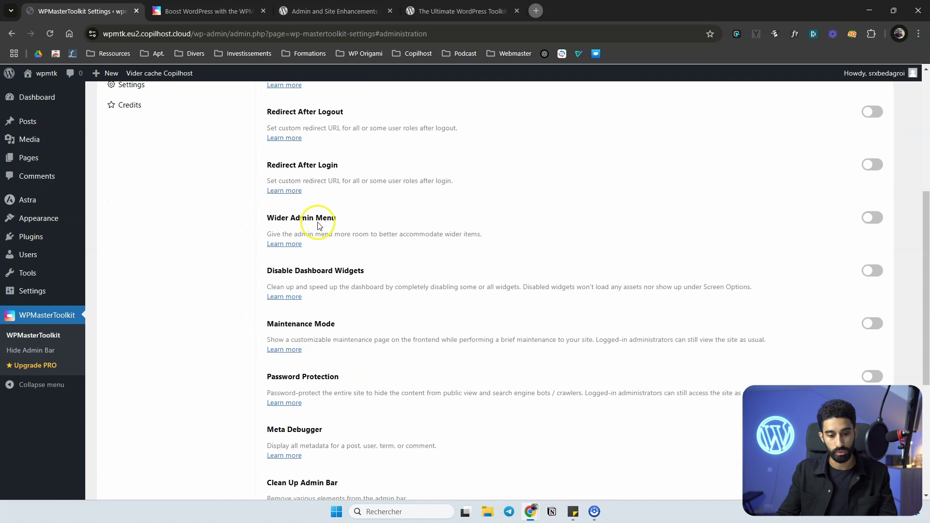
scroll(324, 233, "up", 2)
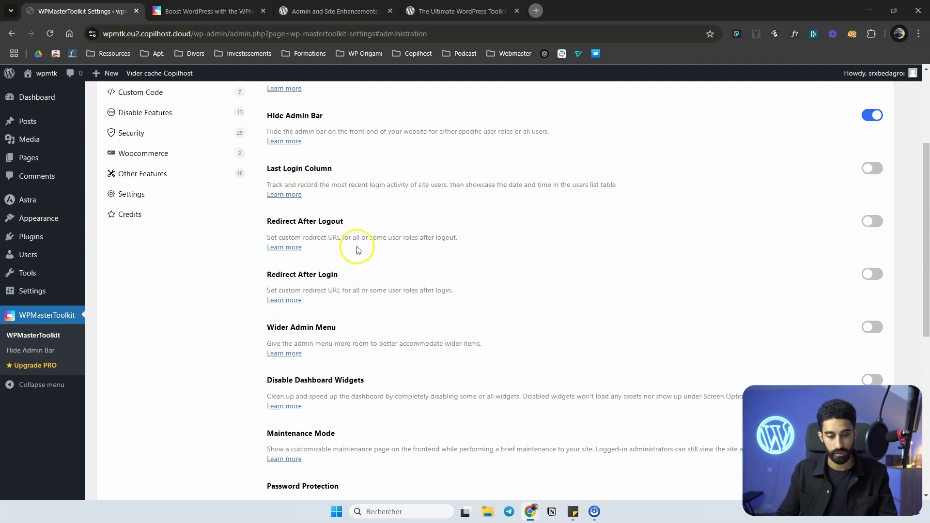
scroll(310, 245, "up", 3)
Show the Contents & Media modules, reviewing SVG Upload and Revisions Control
left_click(144, 232)
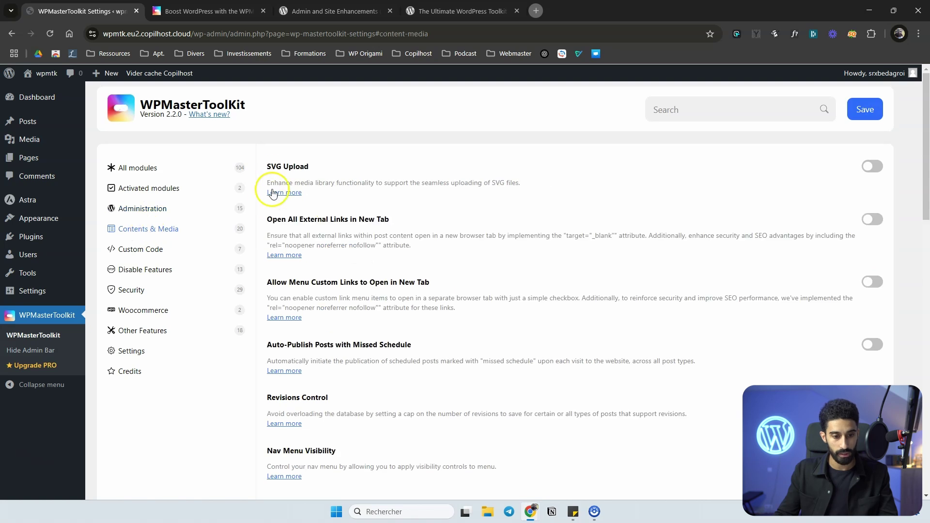
left_click_drag(267, 165, 294, 164)
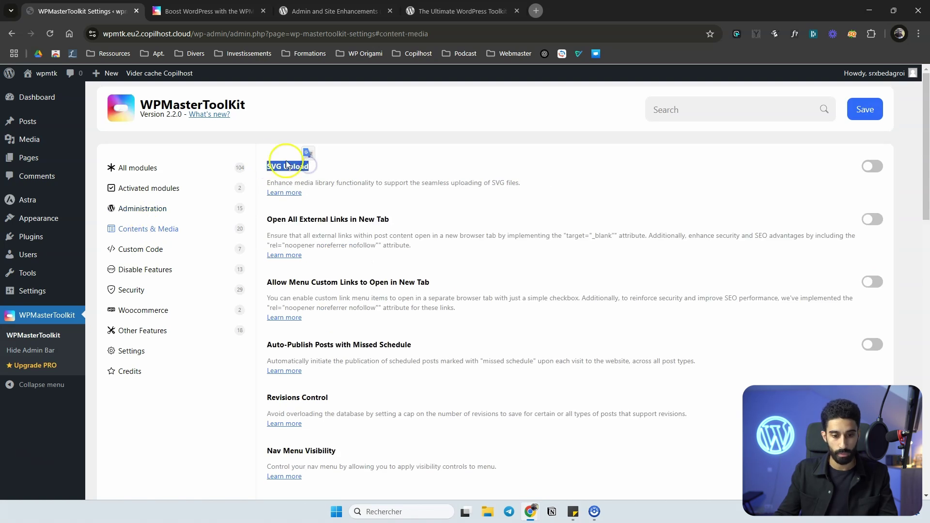
left_click(290, 152)
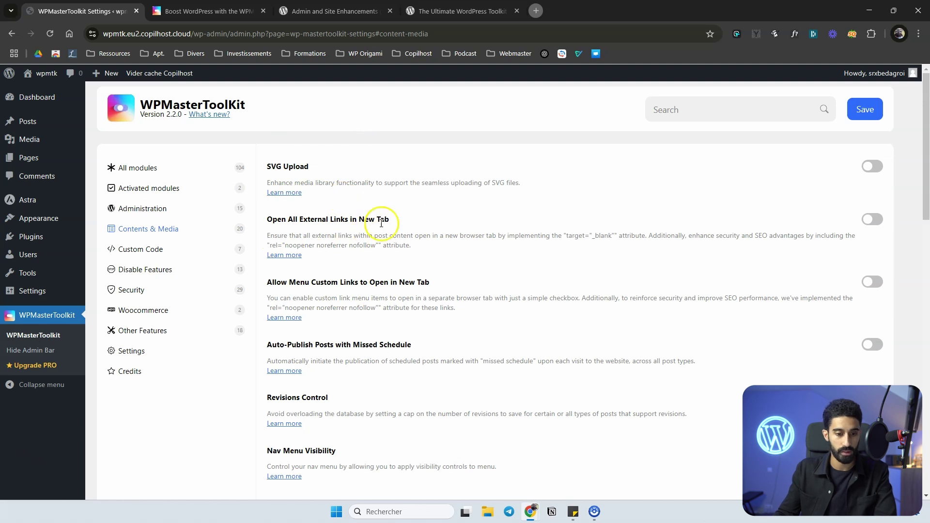
scroll(330, 214, "down", 5)
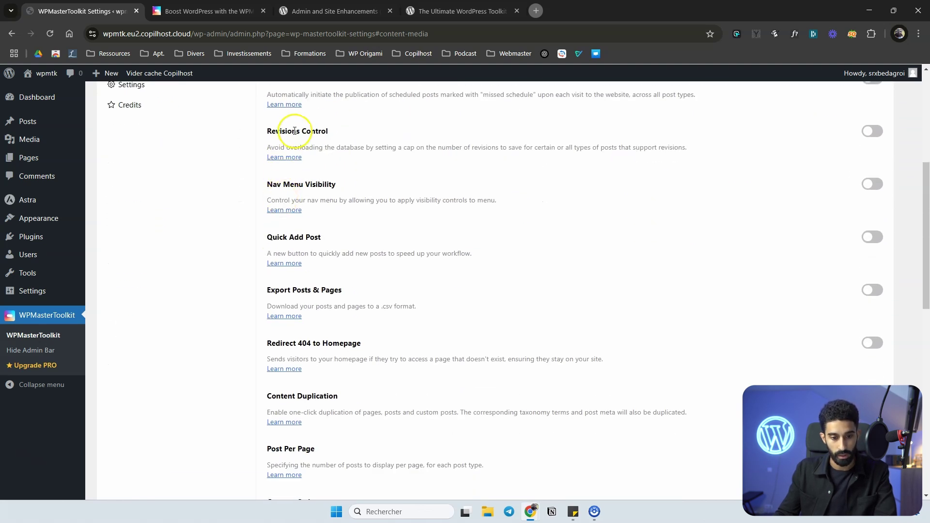
left_click_drag(285, 145, 503, 148)
left_click(507, 148)
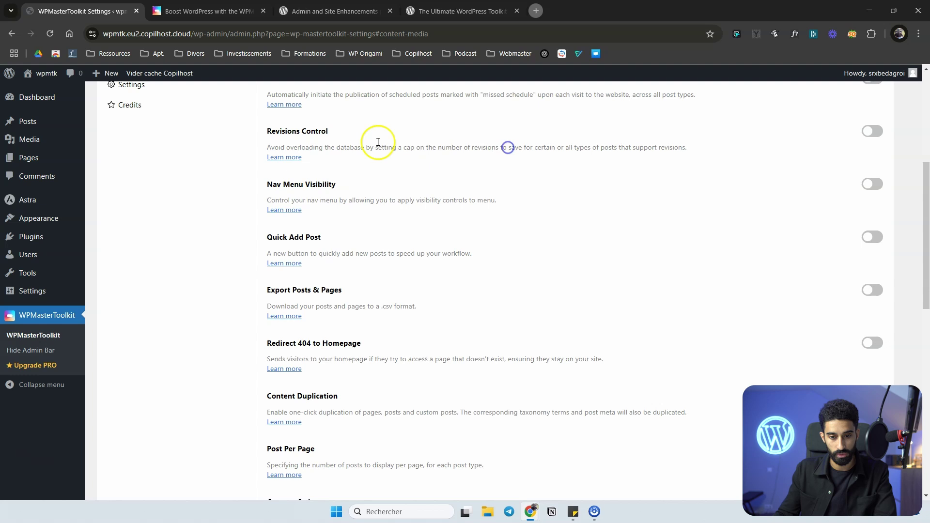
Scroll to Content Duplication, review its description and switch it on
scroll(307, 156, "down", 1)
scroll(303, 146, "down", 1)
scroll(301, 164, "up", 1)
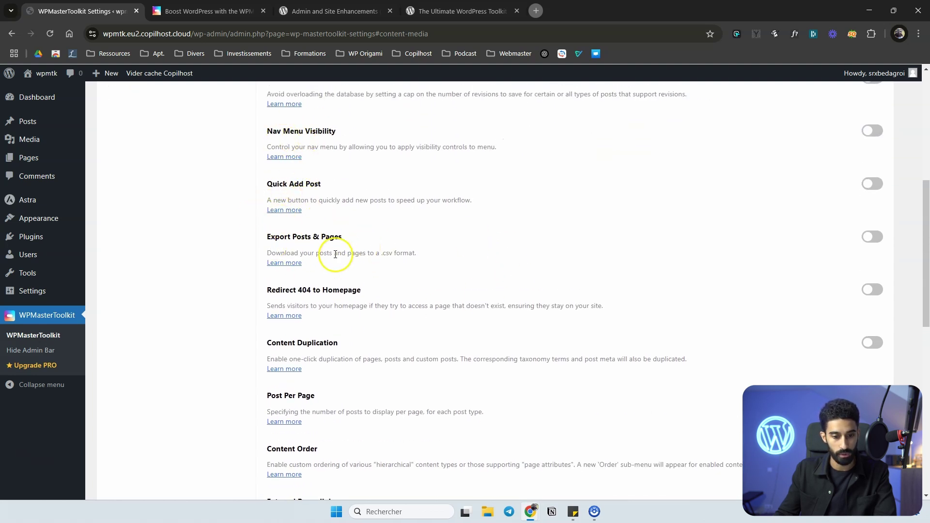
scroll(334, 257, "down", 2)
left_click_drag(274, 250, 453, 243)
left_click(472, 249)
left_click(873, 236)
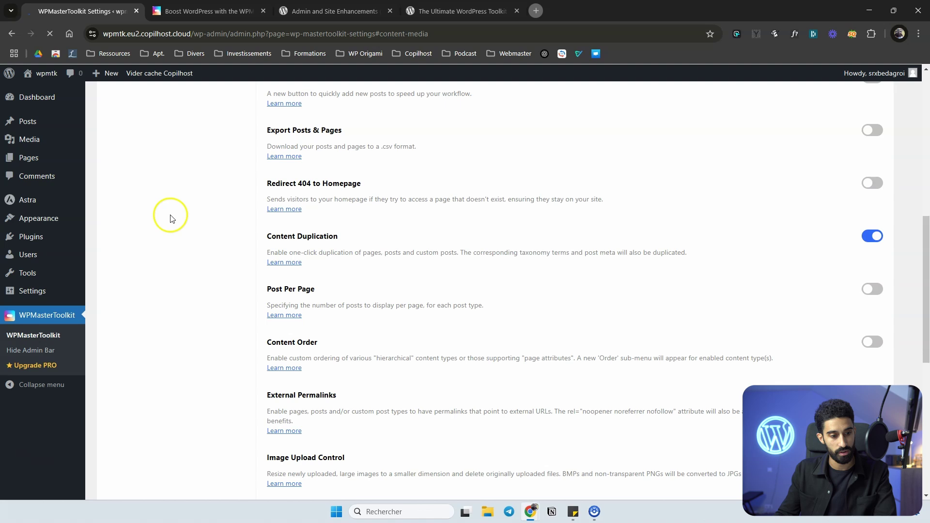
scroll(290, 226, "up", 1)
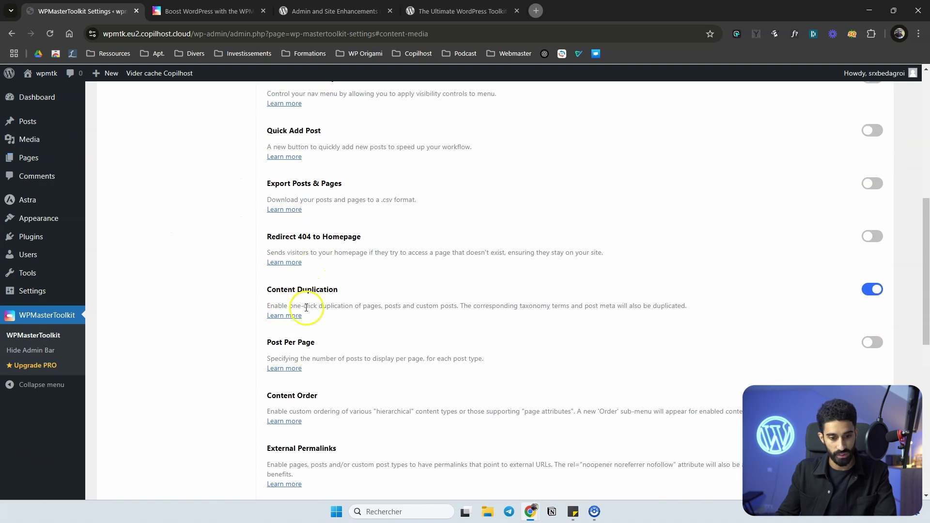
left_click_drag(346, 304, 409, 303)
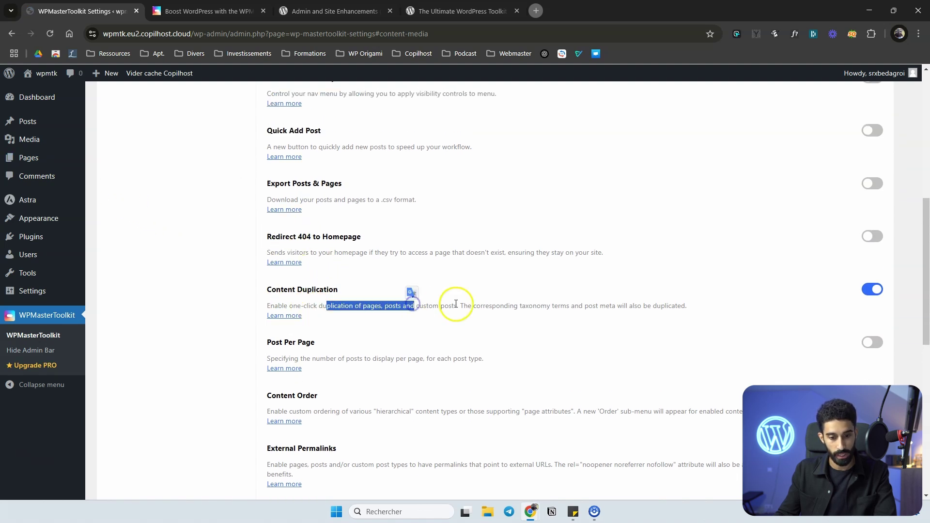
left_click(456, 304)
left_click(45, 159)
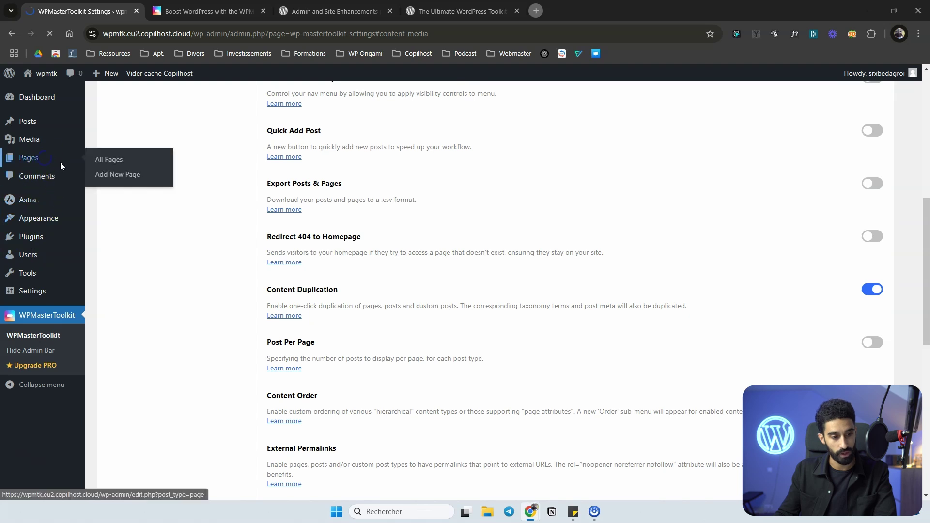
mouse_move(239, 194)
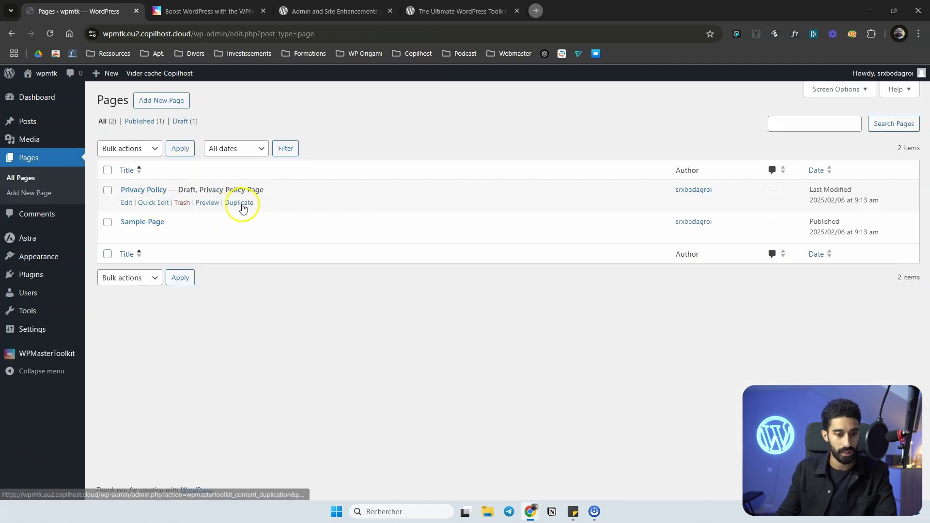
mouse_move(234, 216)
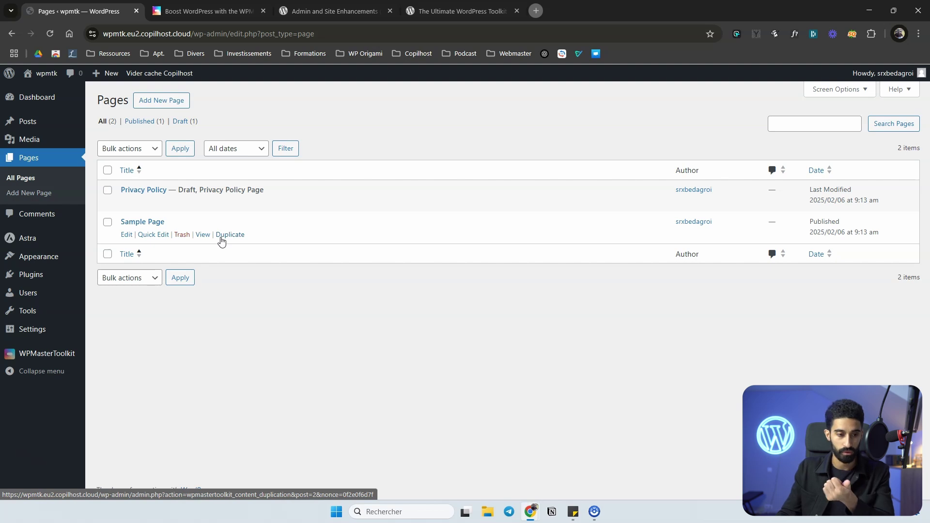
mouse_move(42, 353)
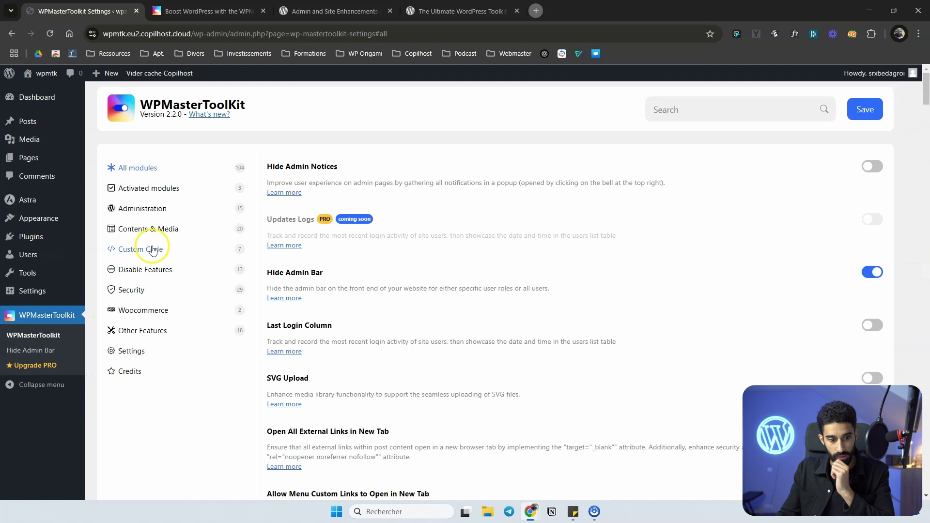
Show the Contents & Media modules and scroll through them
left_click(151, 237)
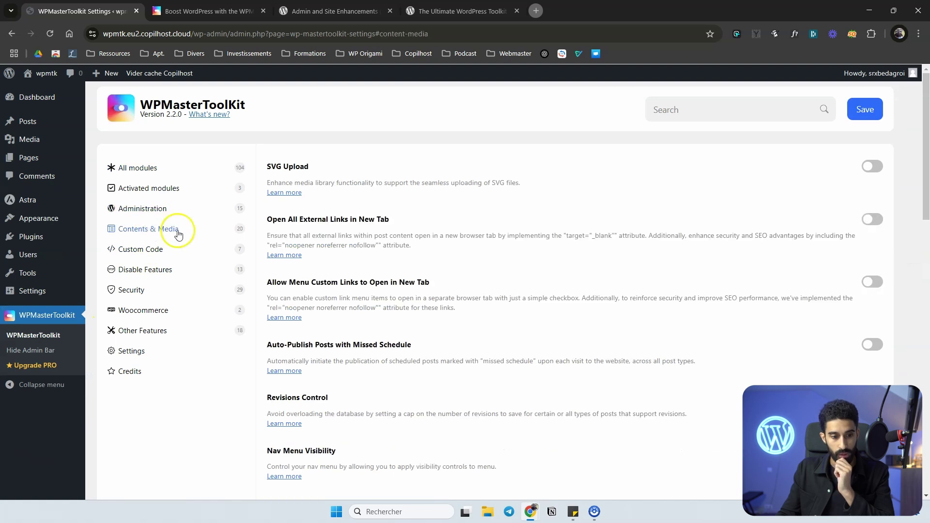
scroll(375, 192, "down", 1)
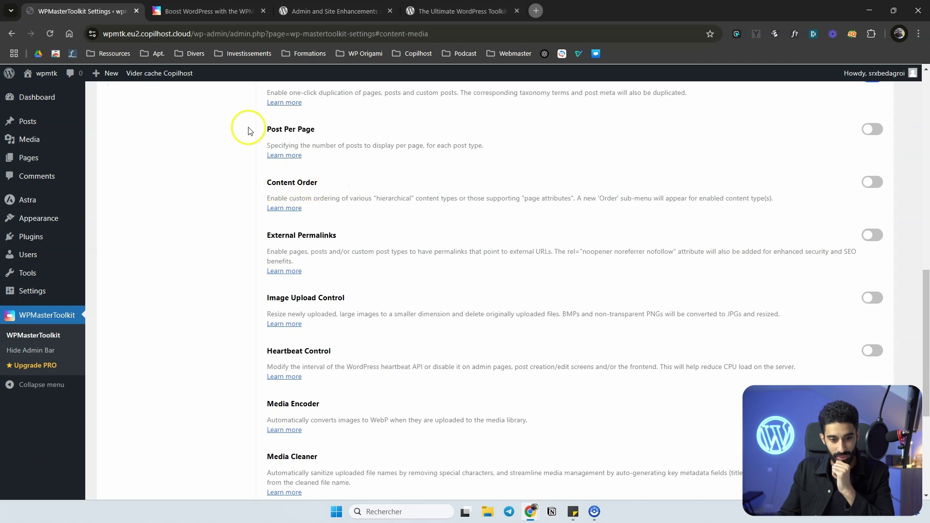
scroll(296, 226, "down", 2)
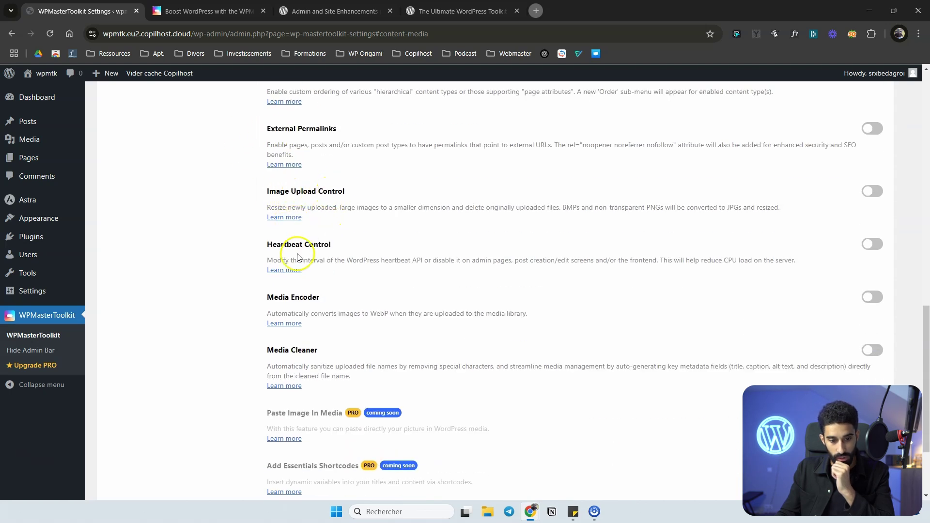
scroll(308, 361, "up", 3)
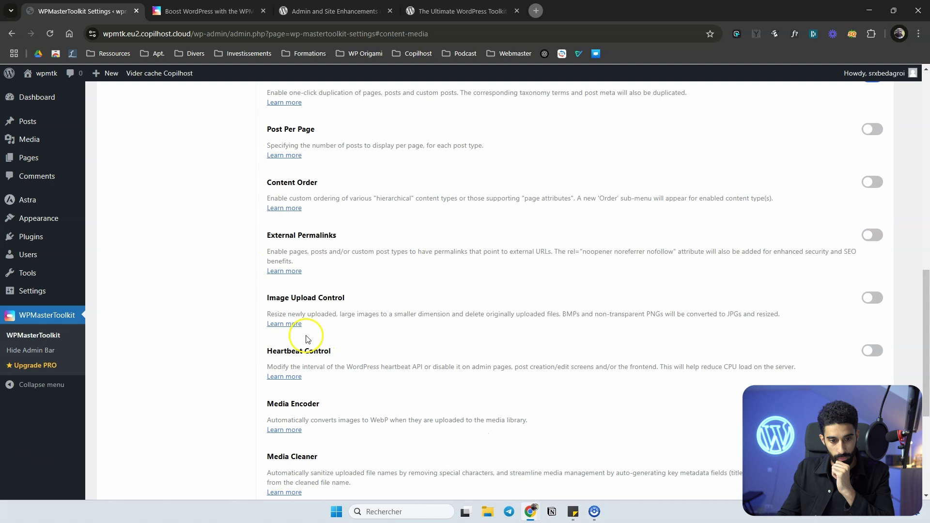
scroll(300, 315, "down", 4)
scroll(311, 306, "up", 14)
scroll(312, 305, "up", 4)
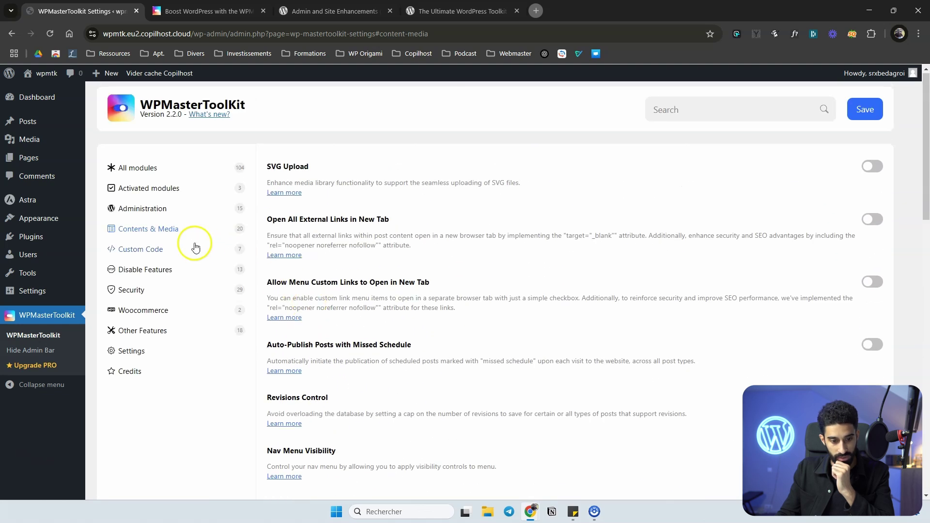
Switch on Code Snippets in the Custom Code category and save
left_click(143, 250)
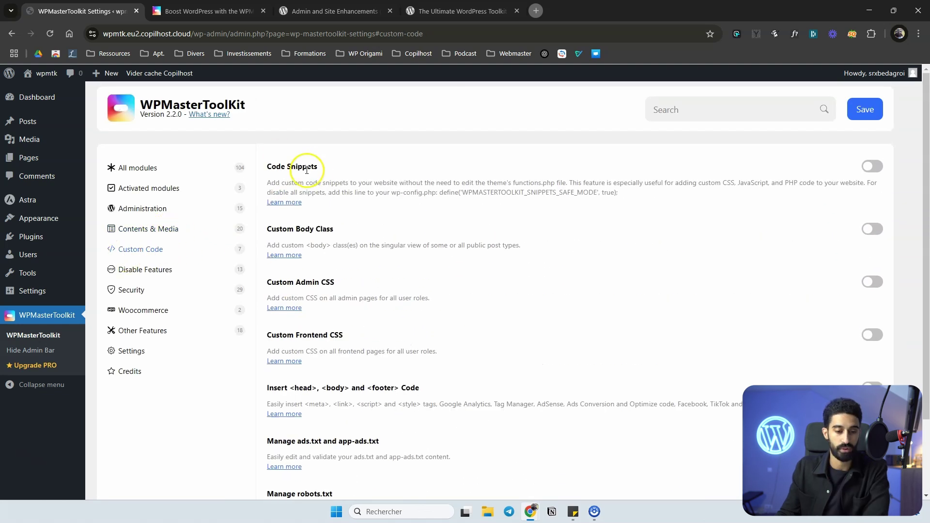
left_click(463, 127)
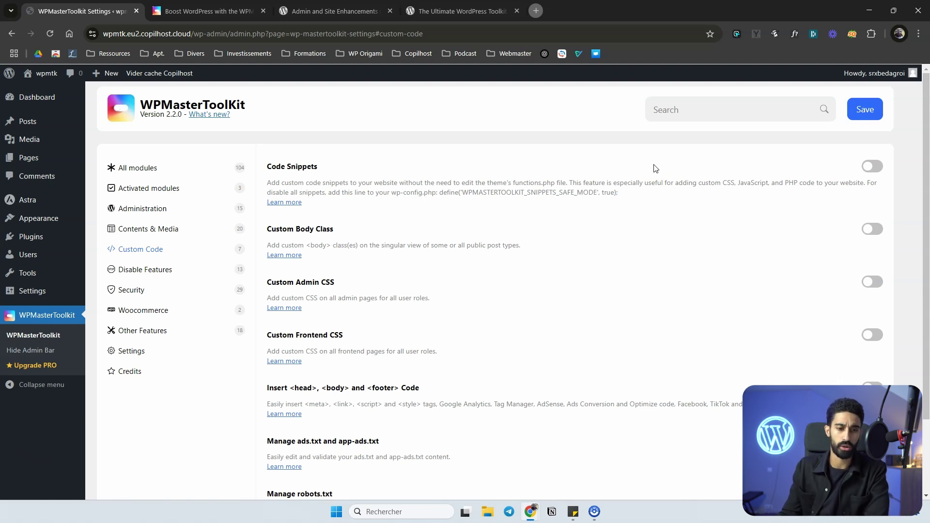
left_click_drag(656, 168, 811, 150)
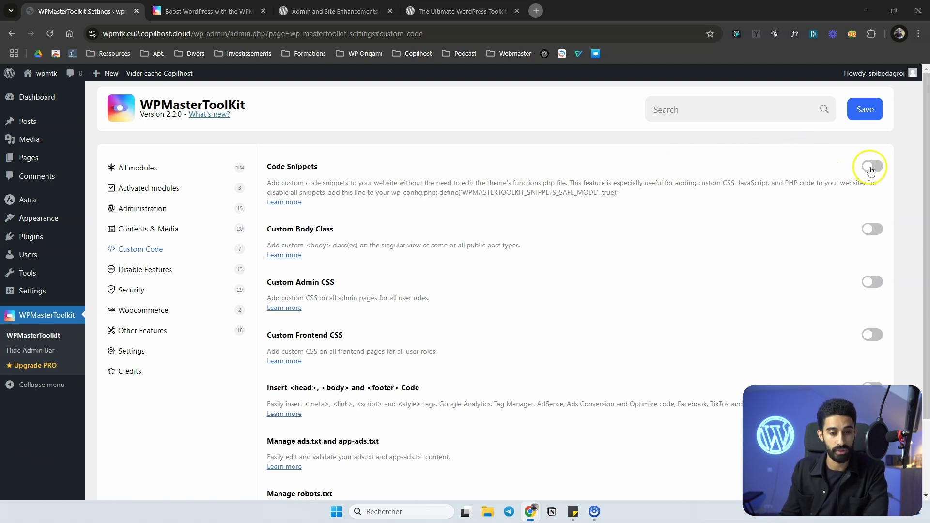
left_click(871, 119)
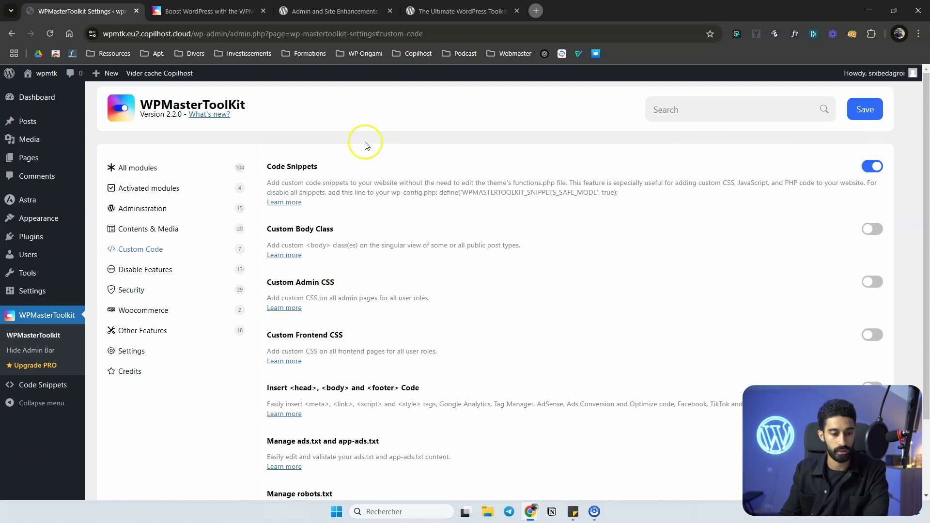
mouse_move(26, 381)
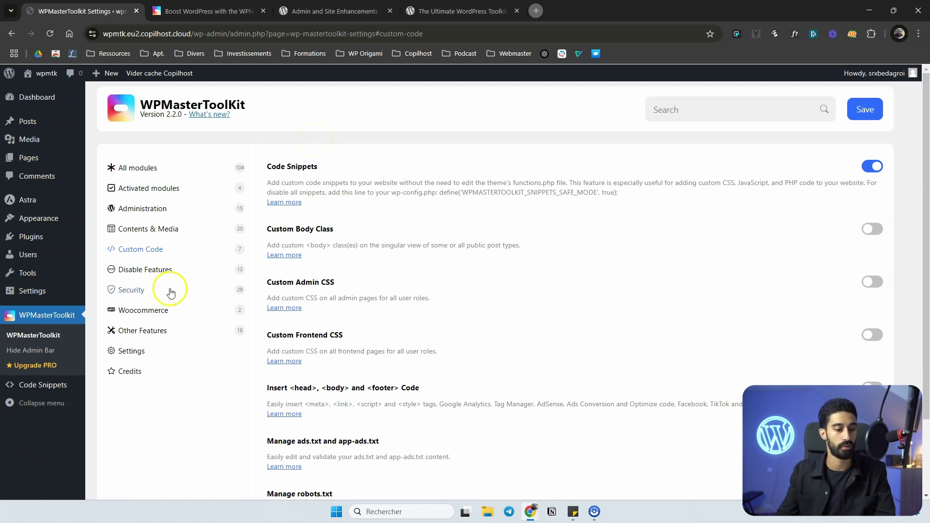
Open the Code Snippets list and start a new snippet
left_click(32, 388)
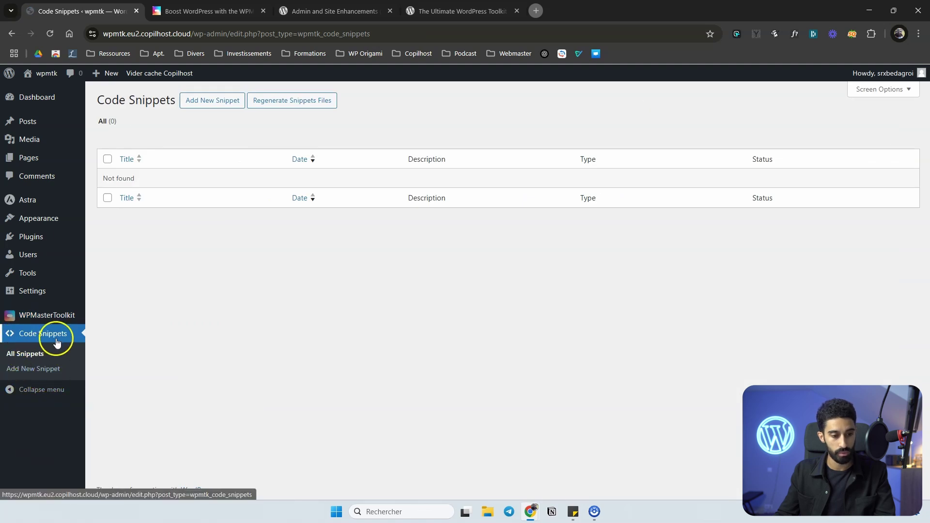
left_click(212, 101)
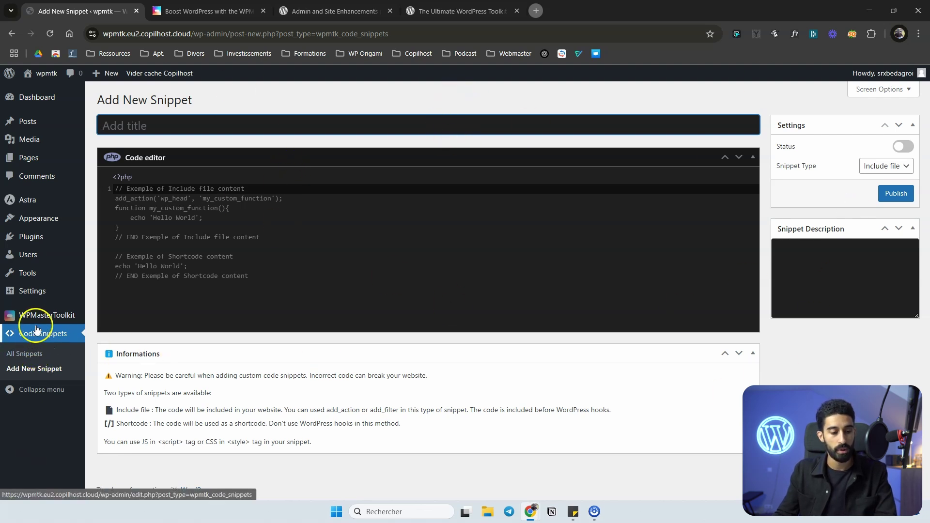
Return to the WPMasterToolkit settings page and skim its module list
mouse_move(64, 317)
left_click(116, 317)
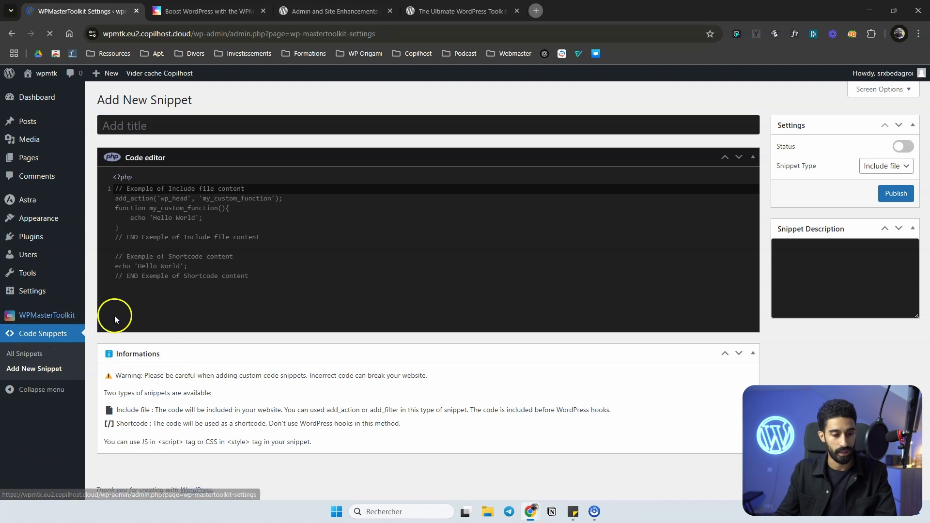
scroll(315, 289, "down", 4)
scroll(307, 210, "up", 4)
Browse the Contents & Media modules, then the Custom Code modules
left_click(145, 234)
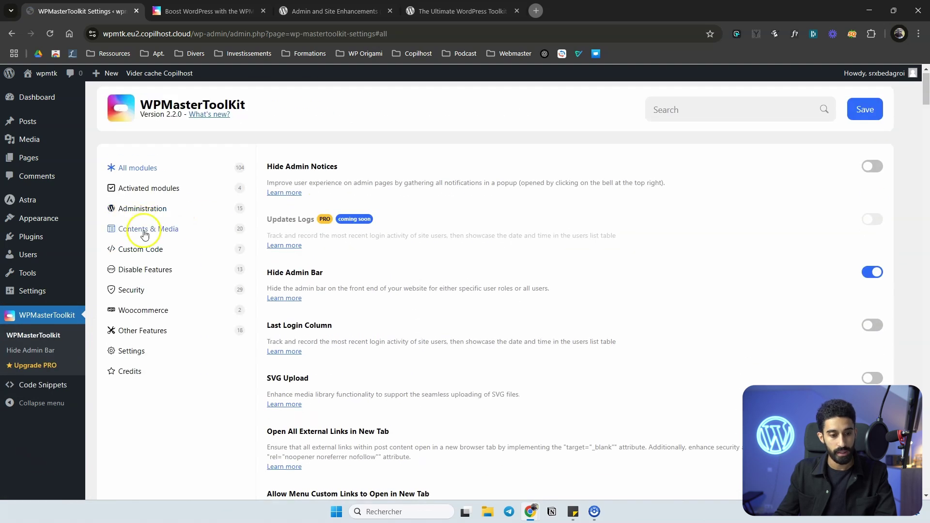
scroll(338, 223, "down", 15)
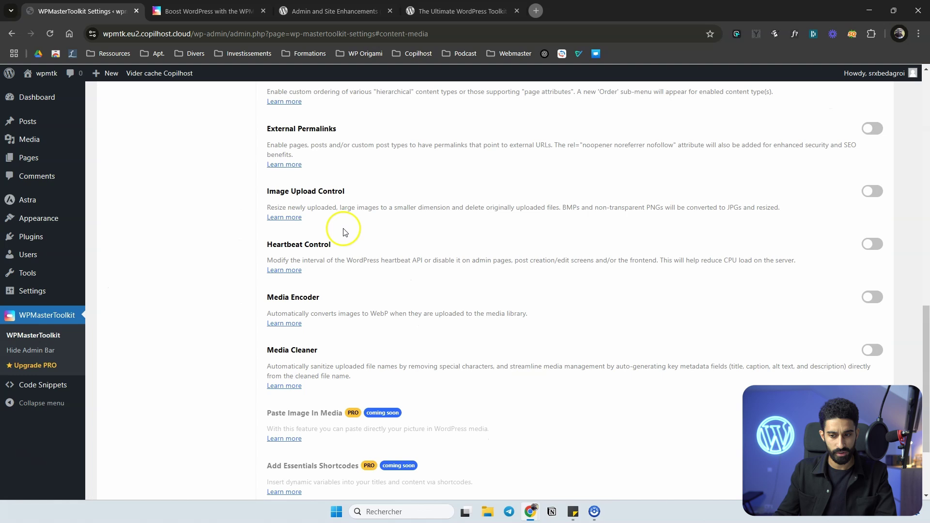
scroll(457, 348, "down", 3)
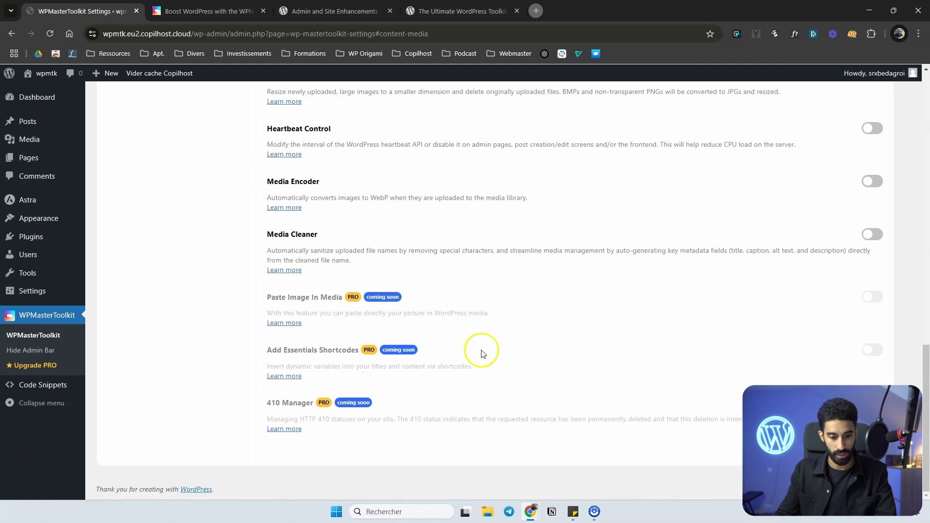
scroll(401, 278, "up", 20)
left_click(149, 241)
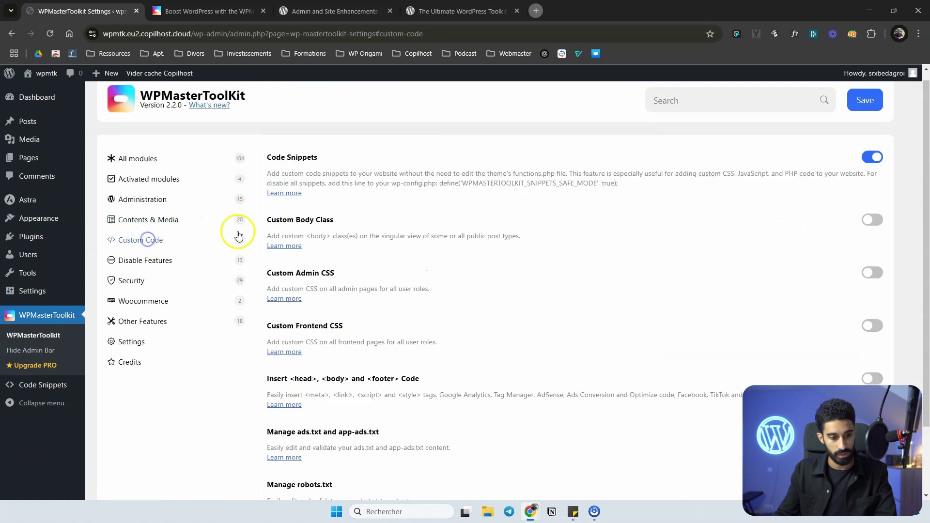
scroll(345, 328, "down", 3)
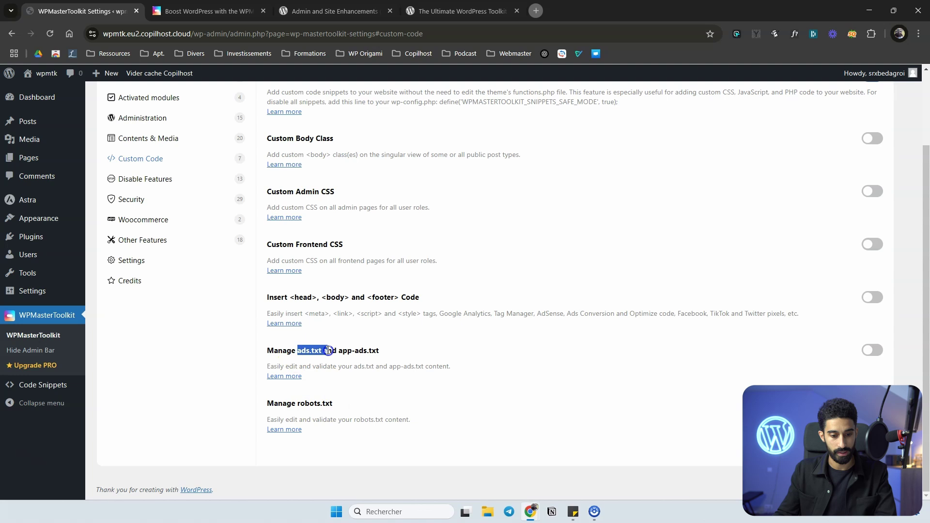
left_click(165, 178)
scroll(177, 194, "up", 3)
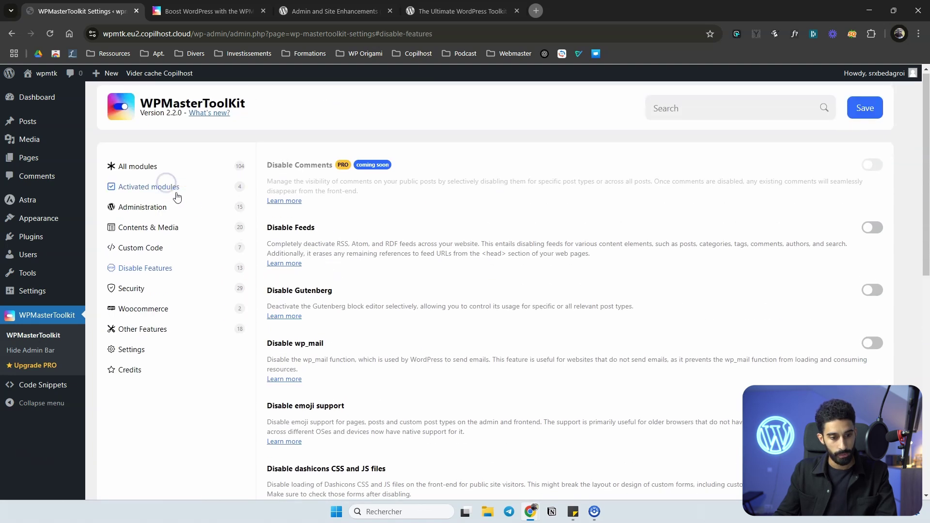
scroll(339, 175, "down", 1)
scroll(305, 153, "up", 1)
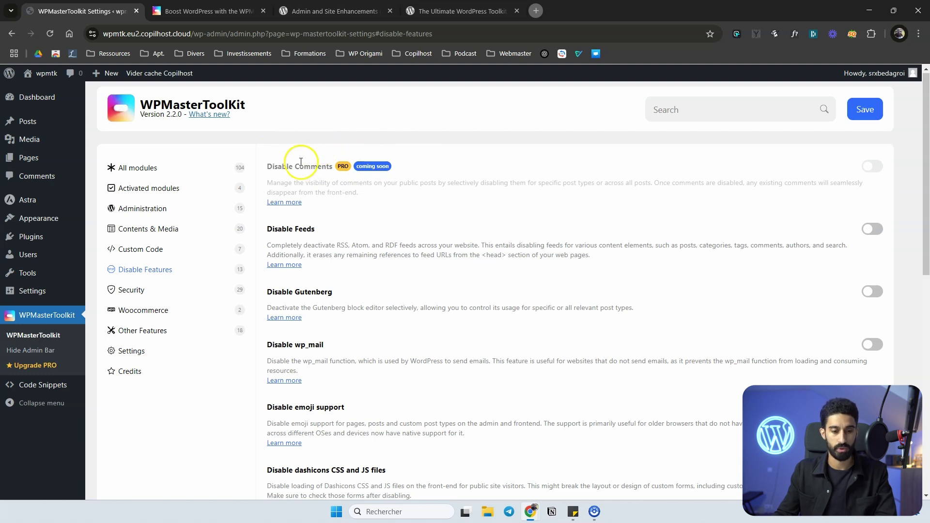
scroll(283, 170, "down", 3)
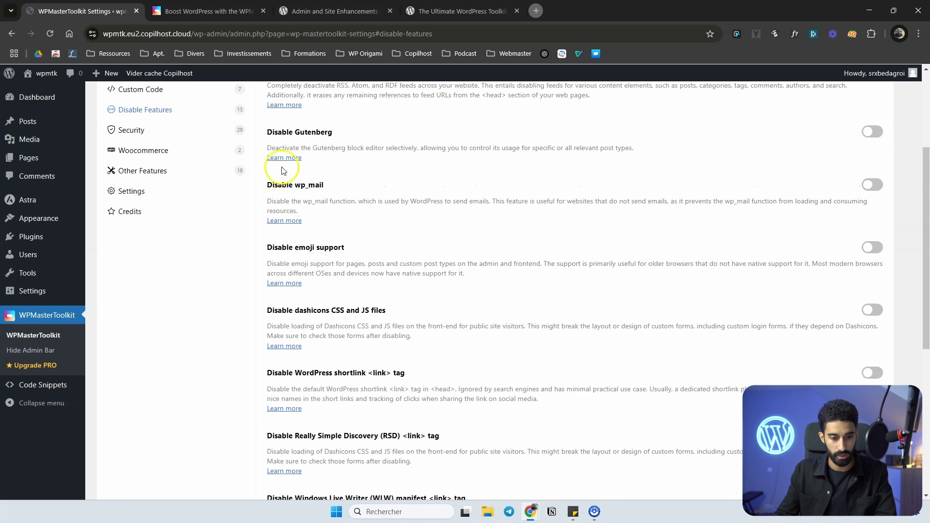
scroll(300, 203, "up", 2)
scroll(295, 265, "down", 1)
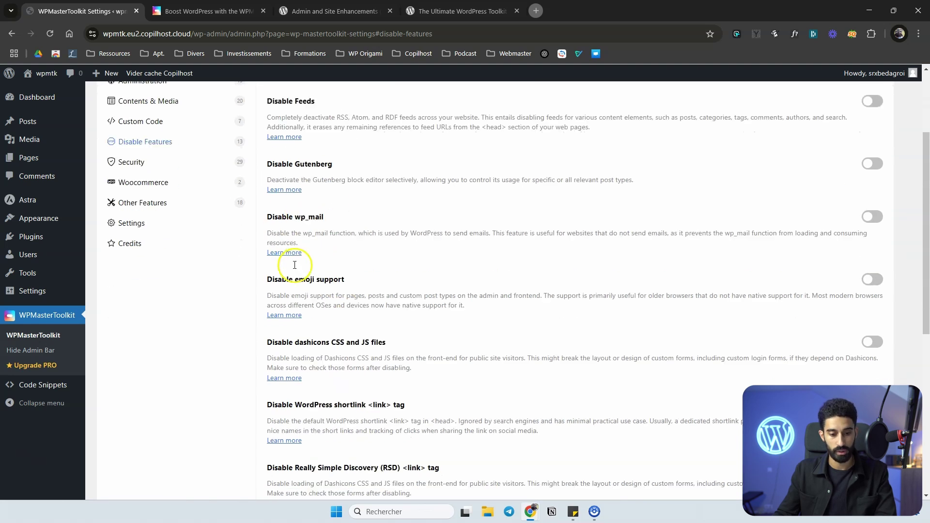
scroll(295, 265, "down", 1)
scroll(327, 242, "down", 5)
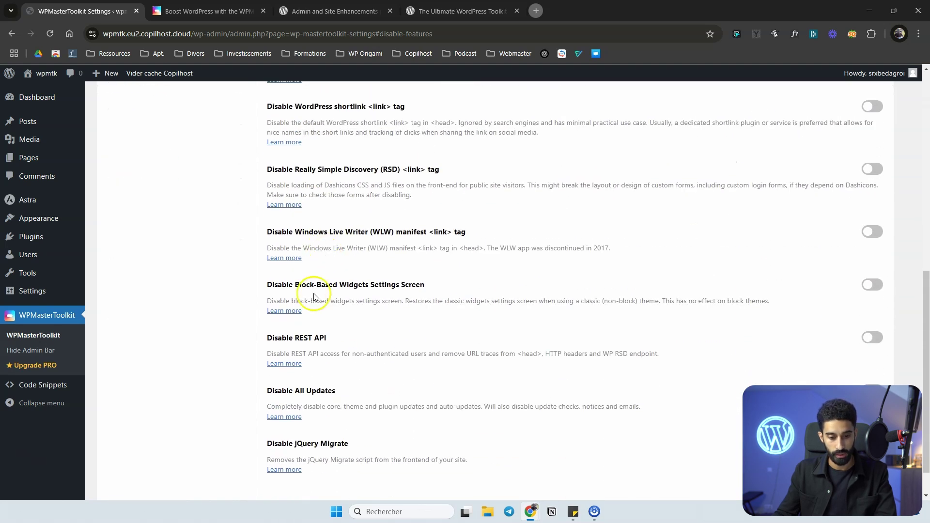
scroll(315, 315, "down", 1)
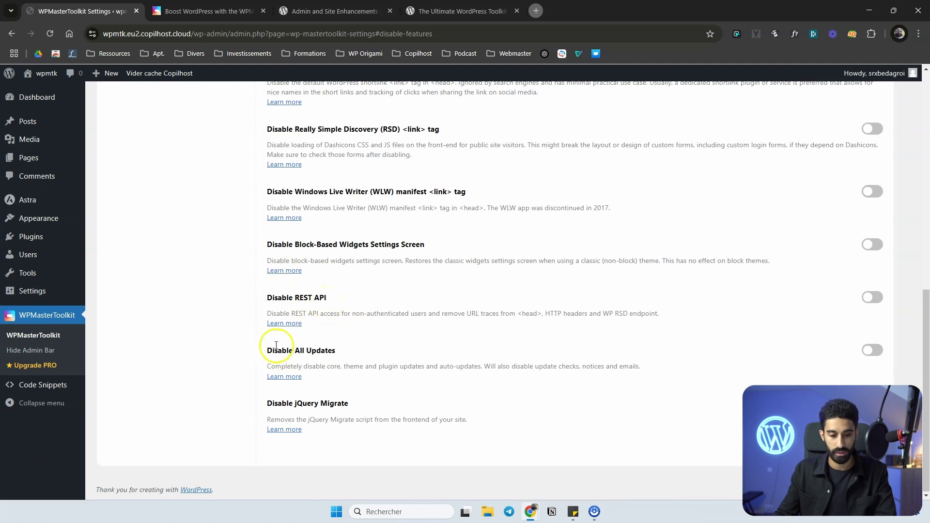
scroll(259, 344, "up", 5)
scroll(263, 351, "down", 5)
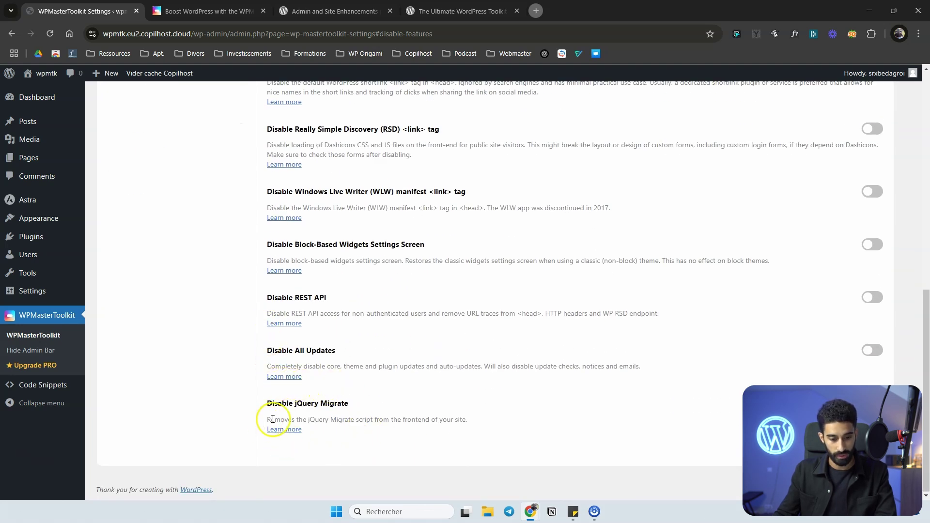
left_click_drag(274, 419, 463, 416)
left_click(465, 419)
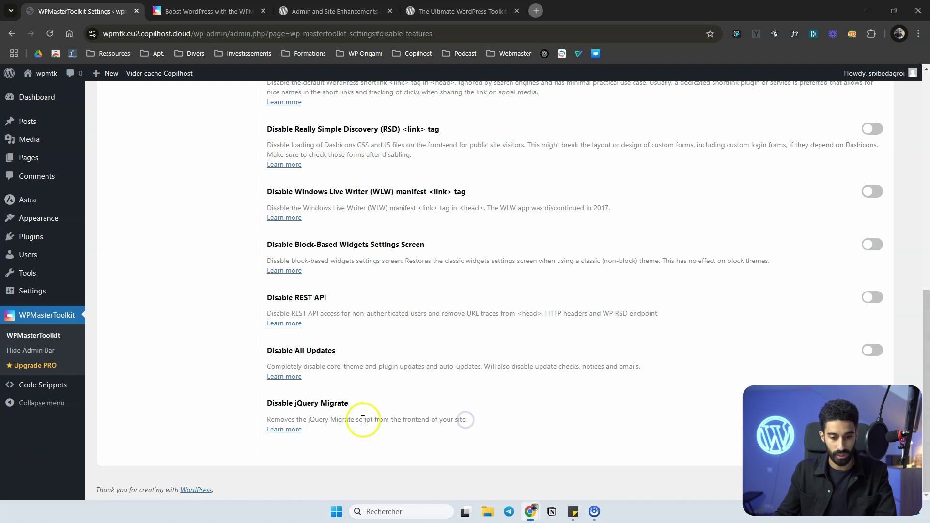
scroll(326, 417, "up", 8)
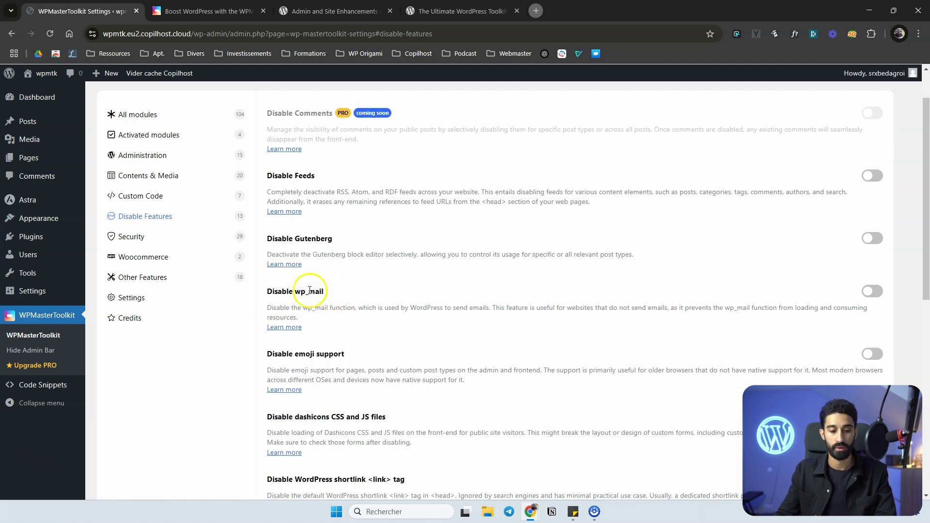
scroll(322, 297, "up", 1)
scroll(308, 355, "down", 2)
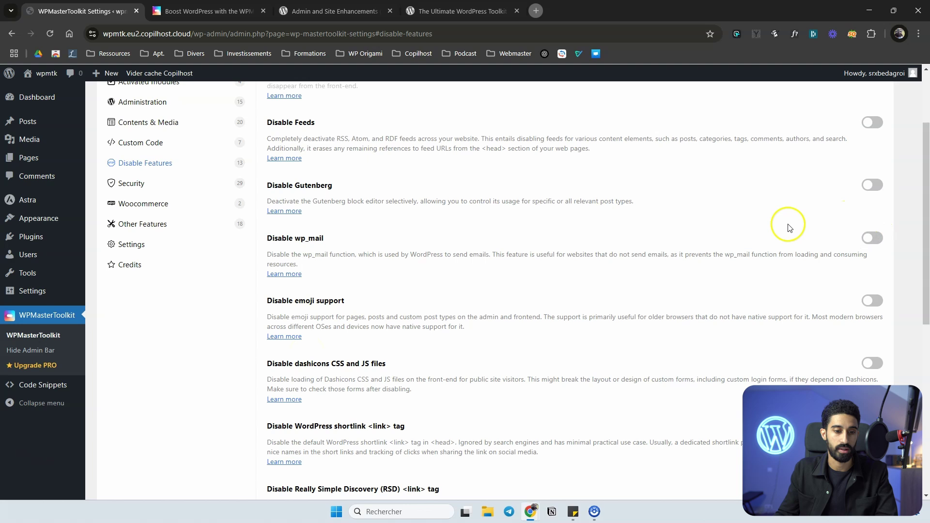
In the Security modules, turn on Disable XML-RPC and Disallow WP File Edit
left_click(131, 183)
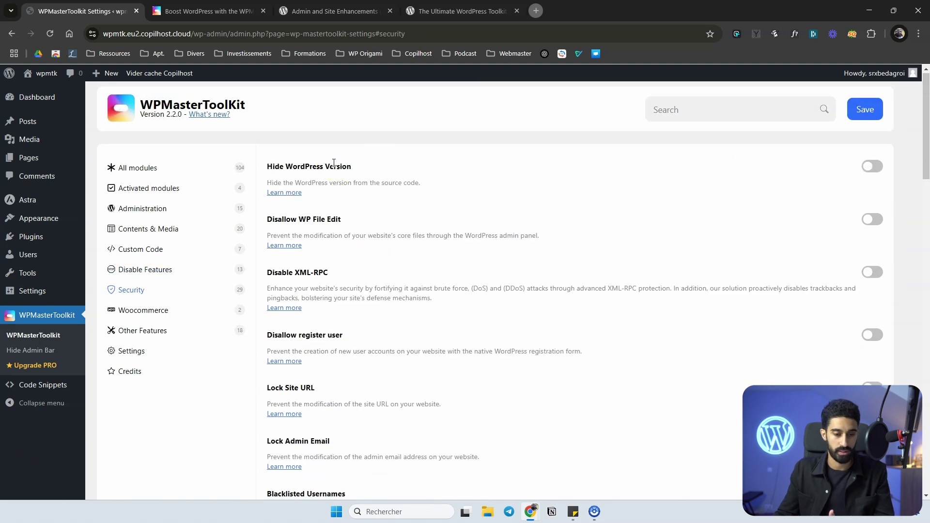
scroll(347, 151, "down", 1)
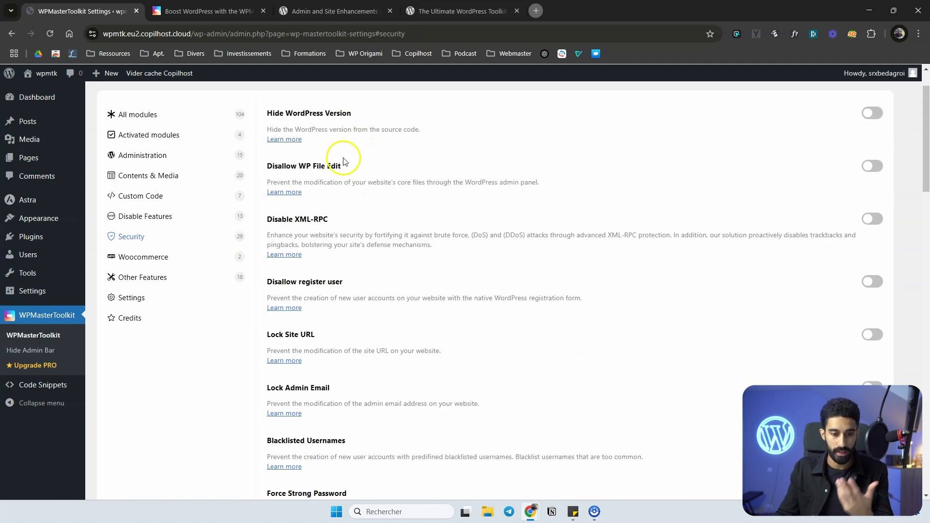
scroll(313, 230, "up", 1)
left_click_drag(289, 274, 327, 273)
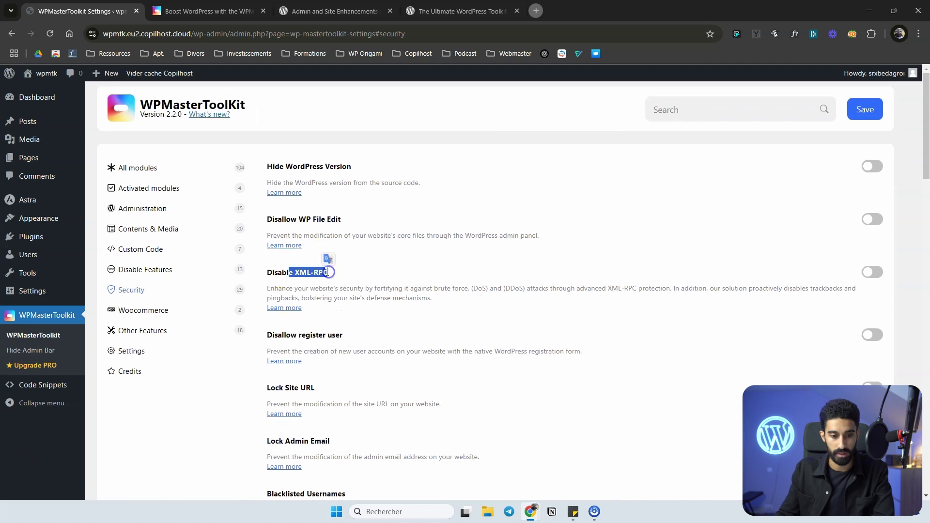
left_click(326, 274)
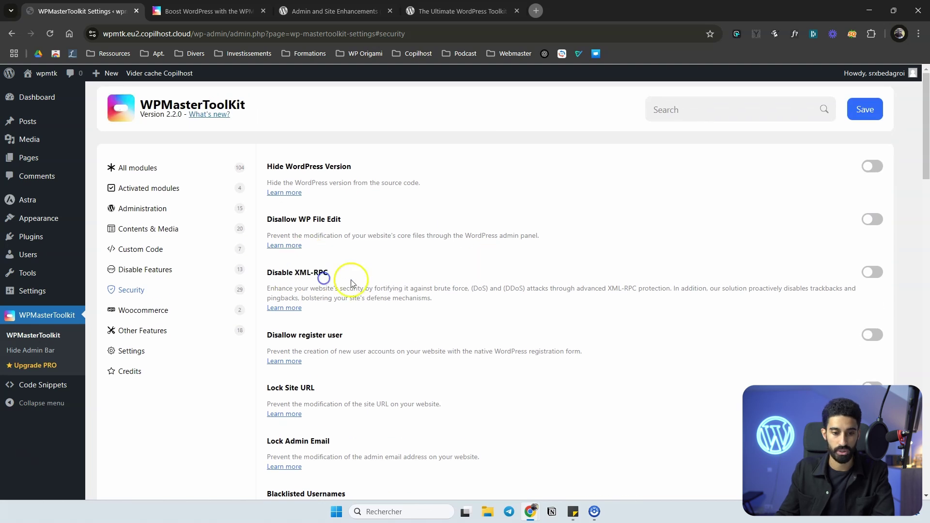
left_click(873, 273)
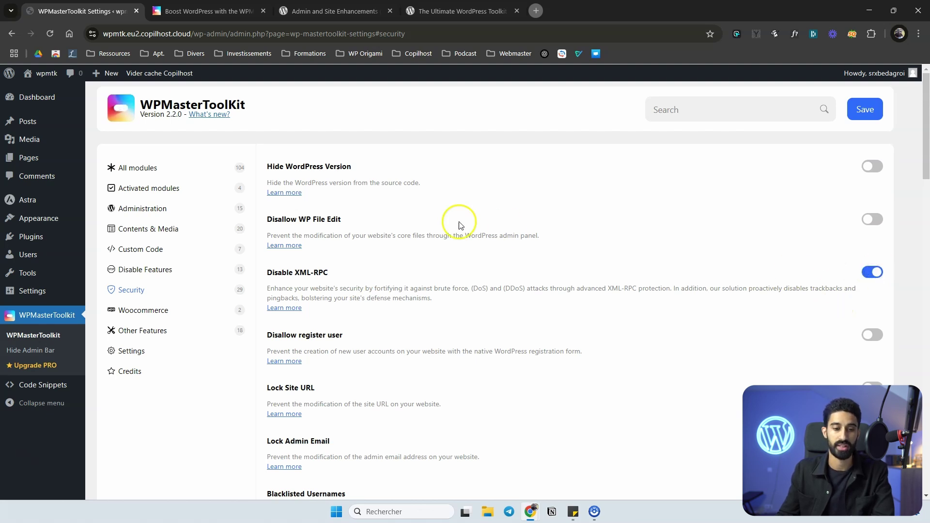
left_click_drag(291, 219, 339, 218)
left_click(872, 219)
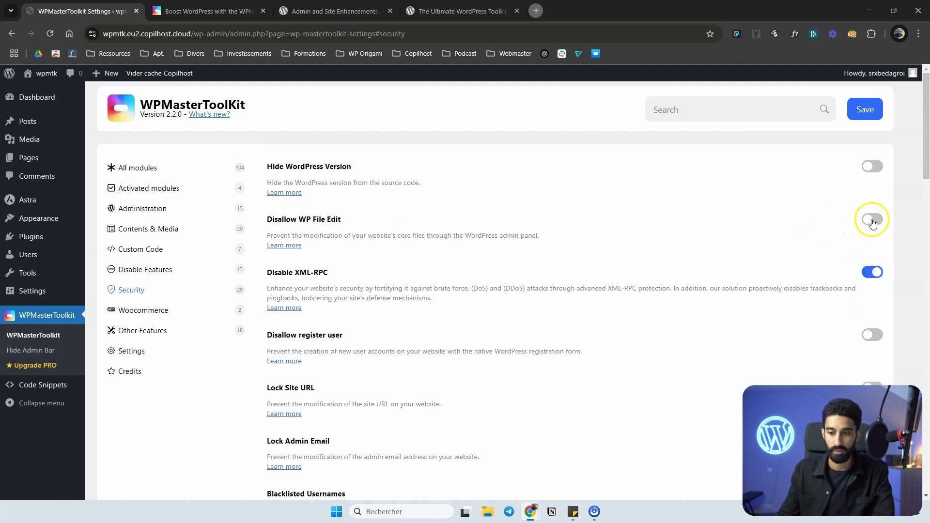
Turn on Disallow register user and Force Strong Password
left_click(870, 166)
scroll(532, 234, "down", 2)
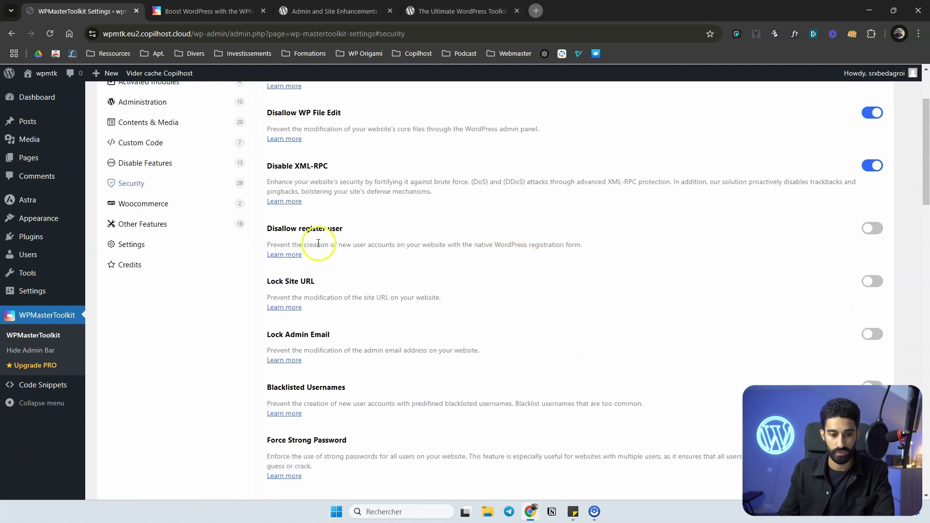
left_click(873, 228)
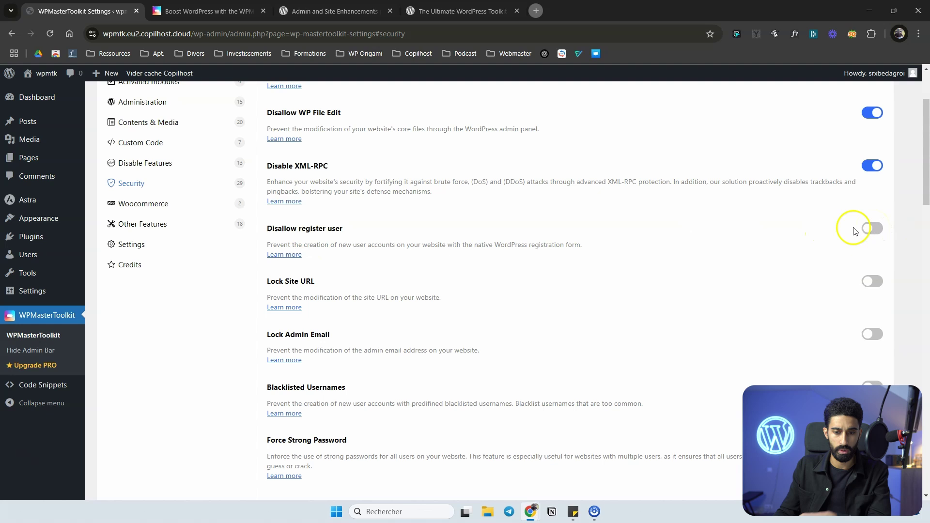
left_click(872, 228)
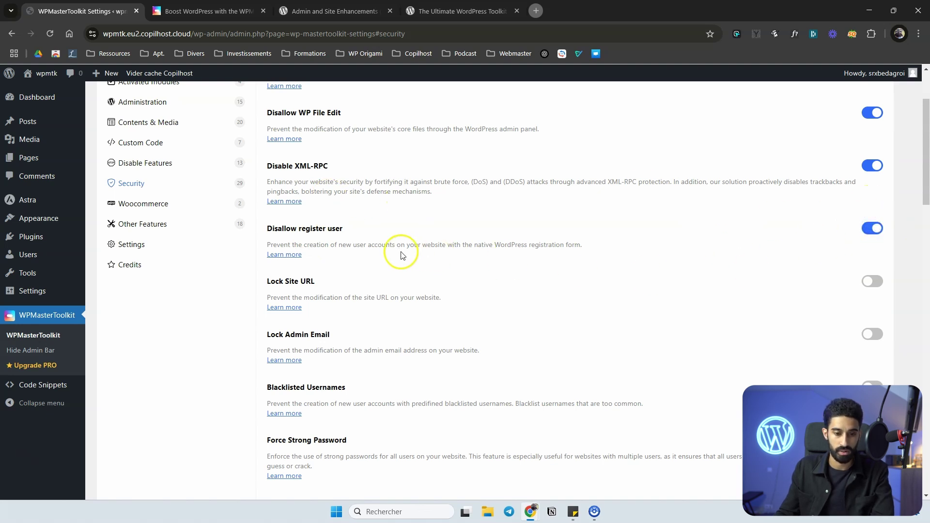
scroll(401, 255, "down", 3)
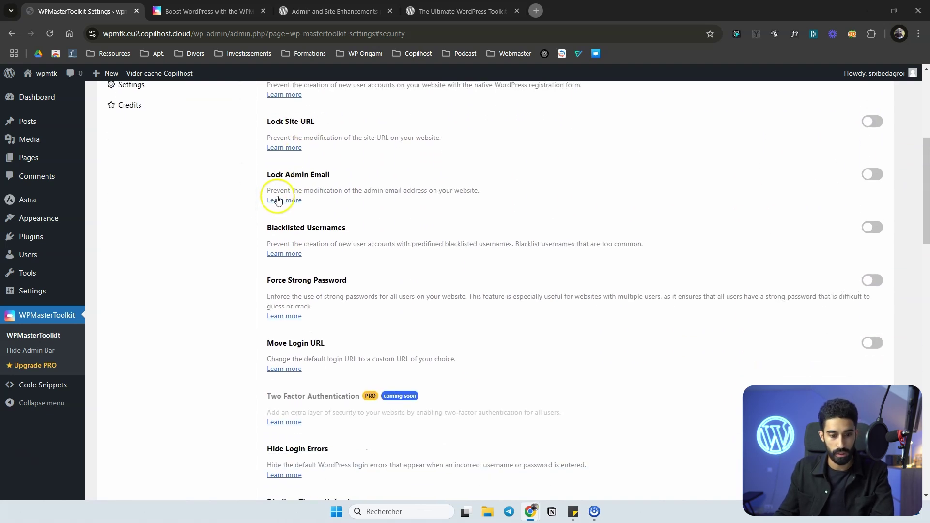
scroll(291, 187, "down", 3)
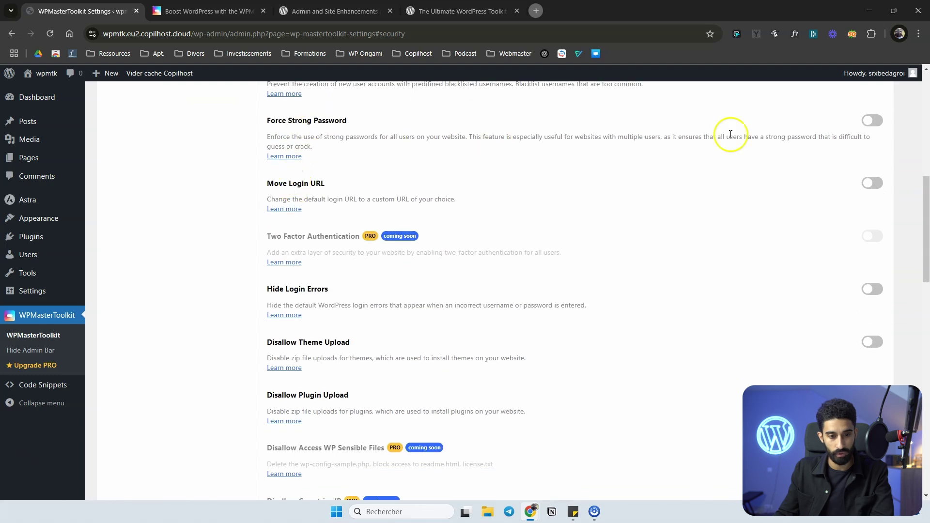
left_click(867, 122)
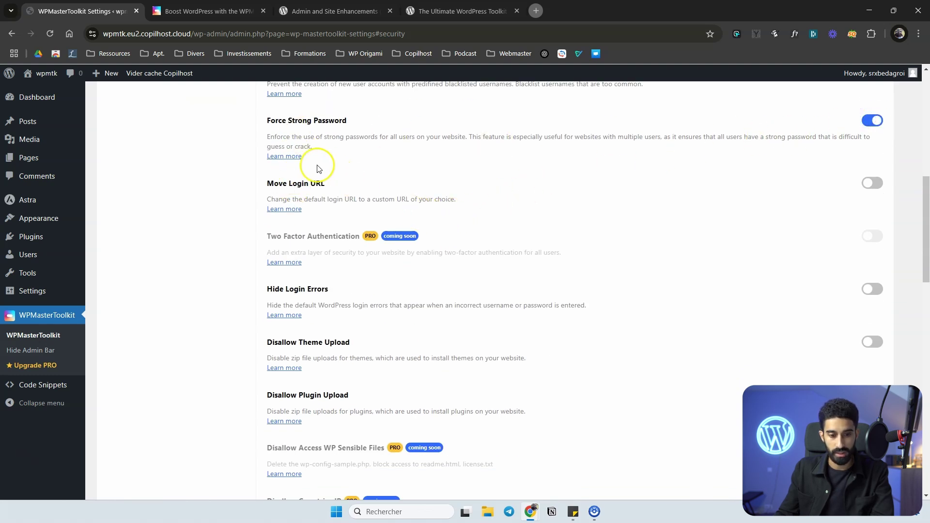
Turn on Hide PHP Versions and Auto Regenerate Salt Keys
scroll(315, 233, "down", 1)
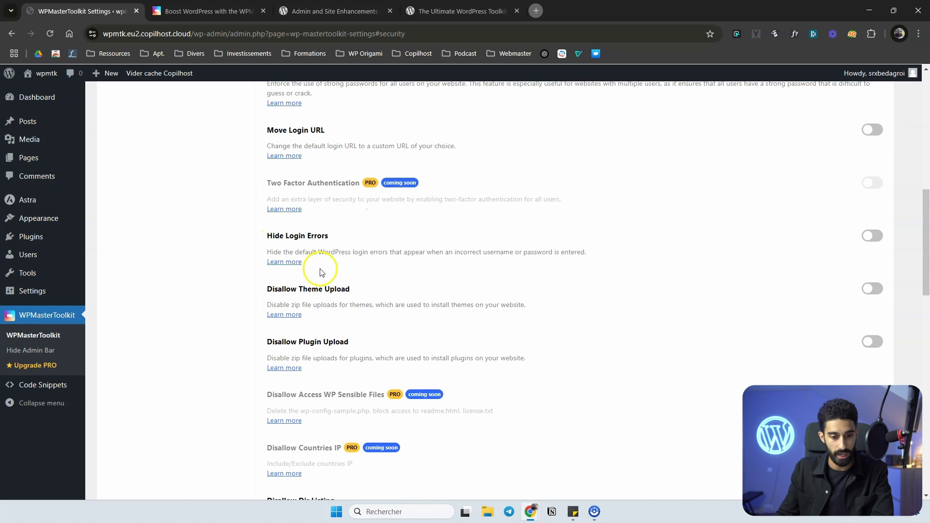
scroll(290, 270, "down", 1)
scroll(312, 233, "down", 9)
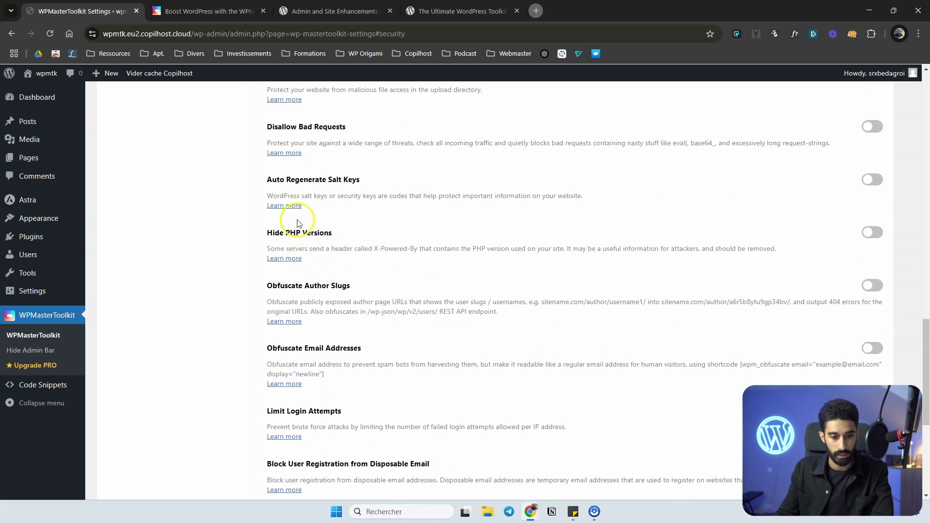
left_click(870, 233)
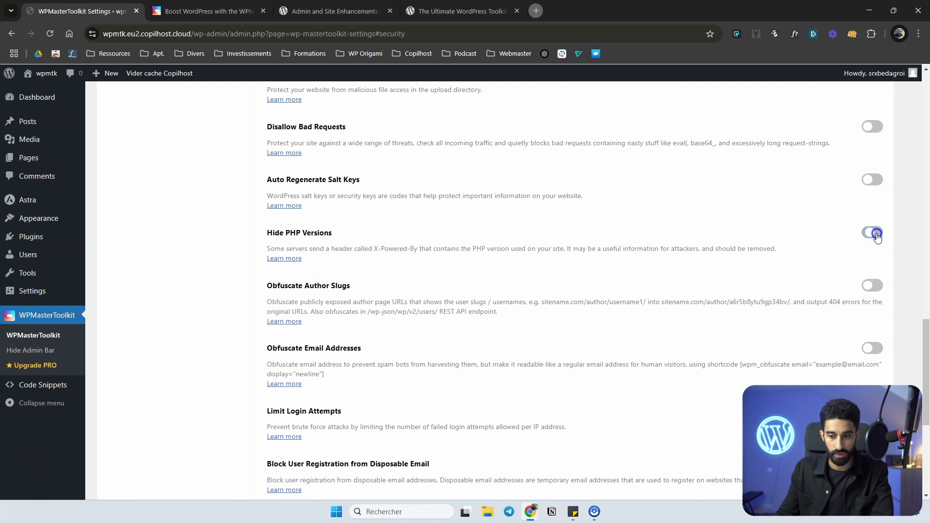
scroll(410, 235, "up", 2)
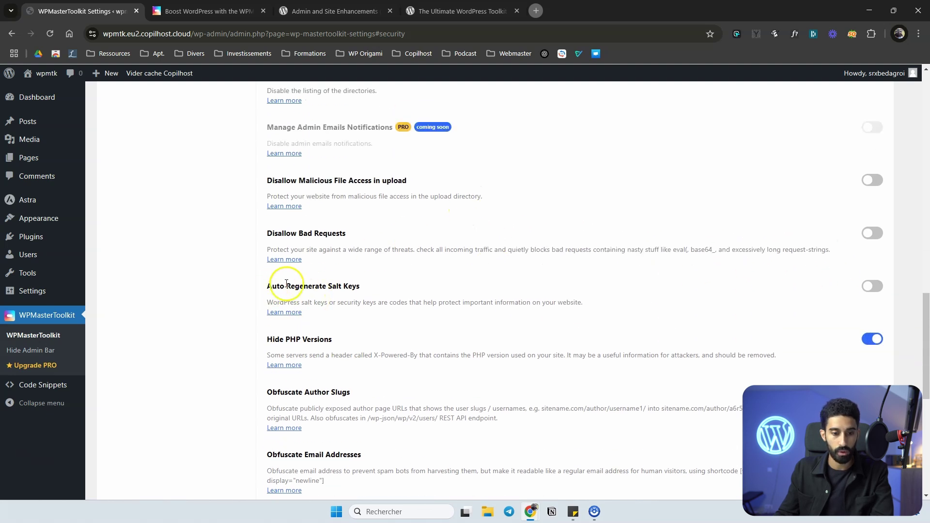
left_click(875, 285)
Enable the Limit Login Attempts module
scroll(619, 318, "down", 2)
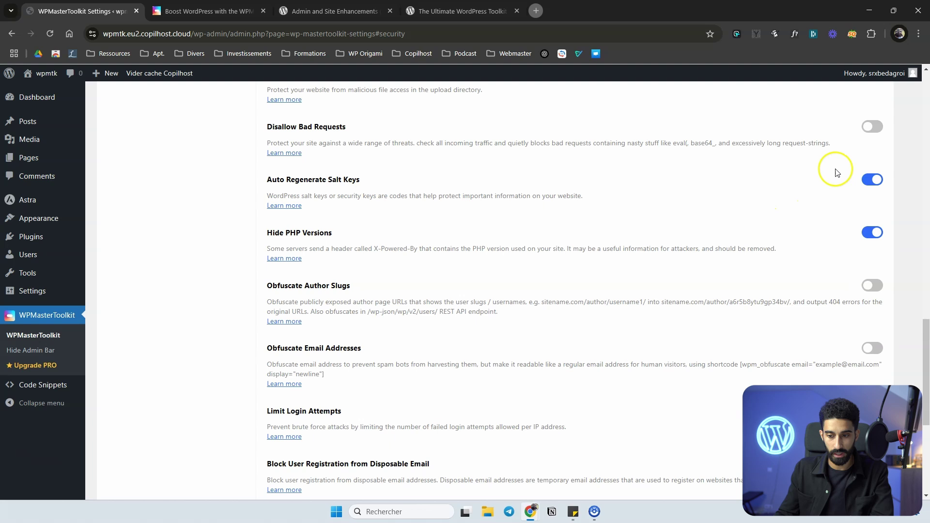
scroll(508, 180, "up", 3)
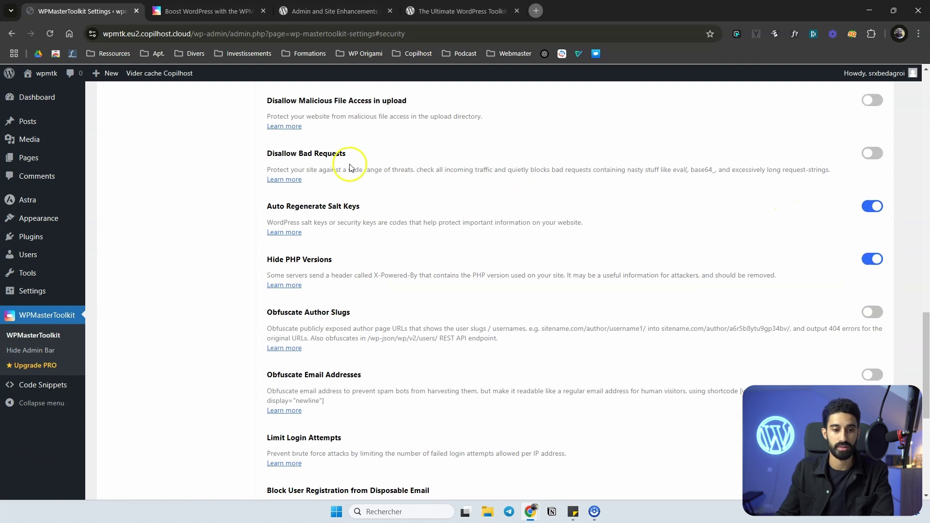
scroll(388, 184, "down", 2)
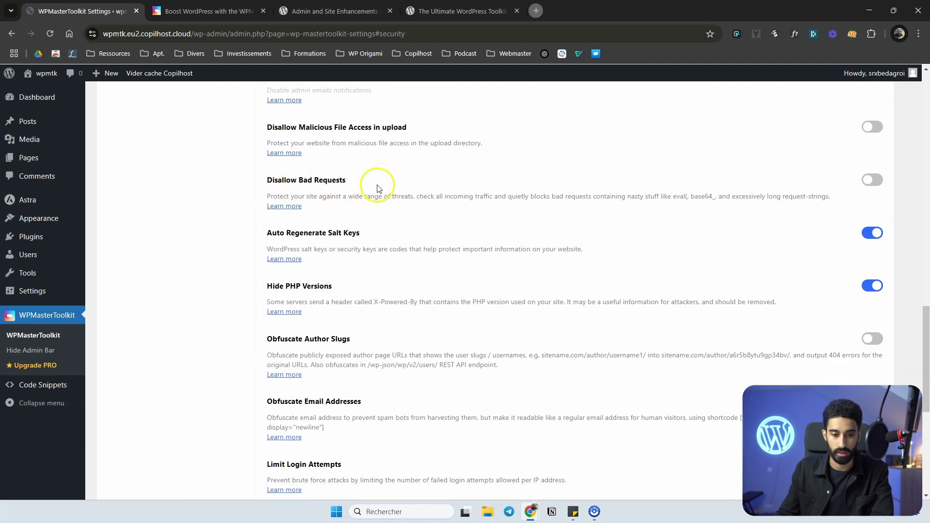
scroll(349, 208, "down", 1)
scroll(285, 295, "down", 3)
left_click_drag(270, 252, 326, 258)
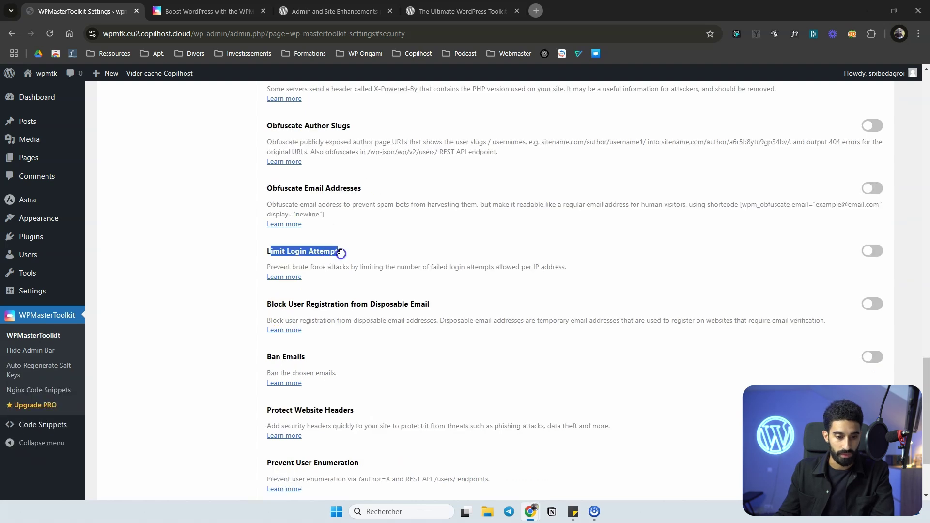
left_click(872, 251)
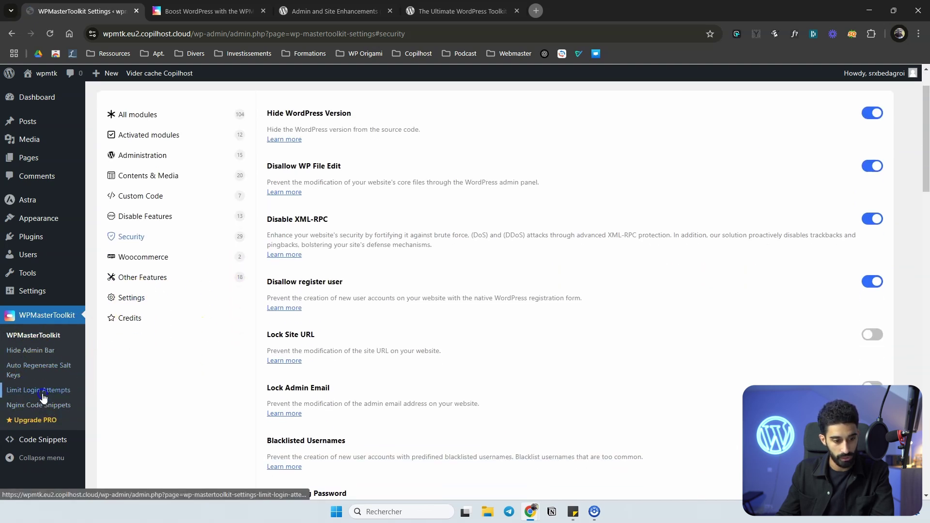
Check Limit Login Attempts (3 attempts, 15-minute lockout), then return to the Security modules
left_click(43, 391)
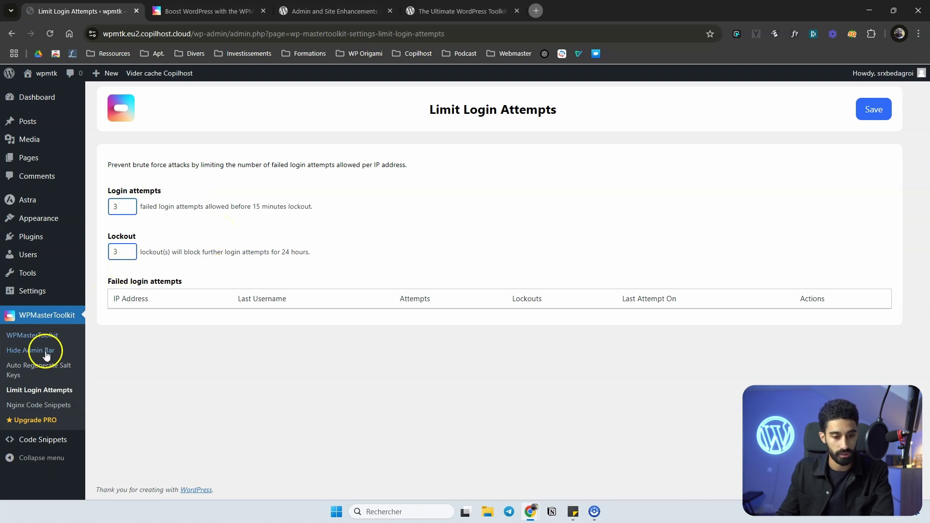
left_click(30, 336)
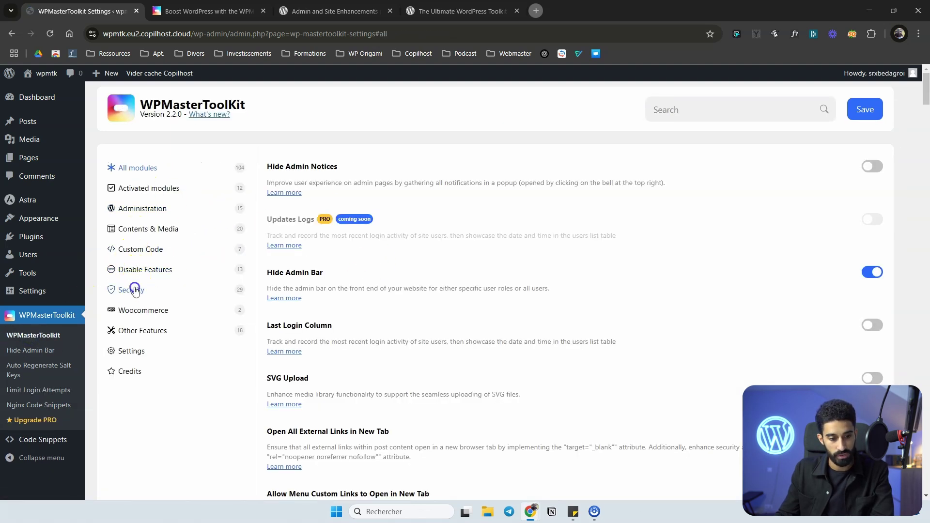
left_click(133, 288)
scroll(493, 221, "down", 10)
scroll(493, 220, "down", 5)
scroll(474, 222, "up", 15)
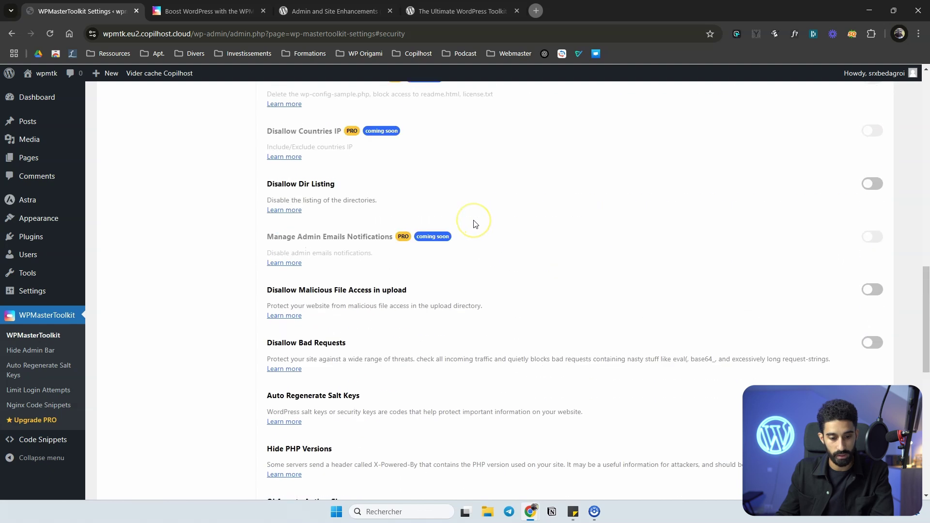
Browse the WooCommerce and Other Features module lists
left_click(154, 258)
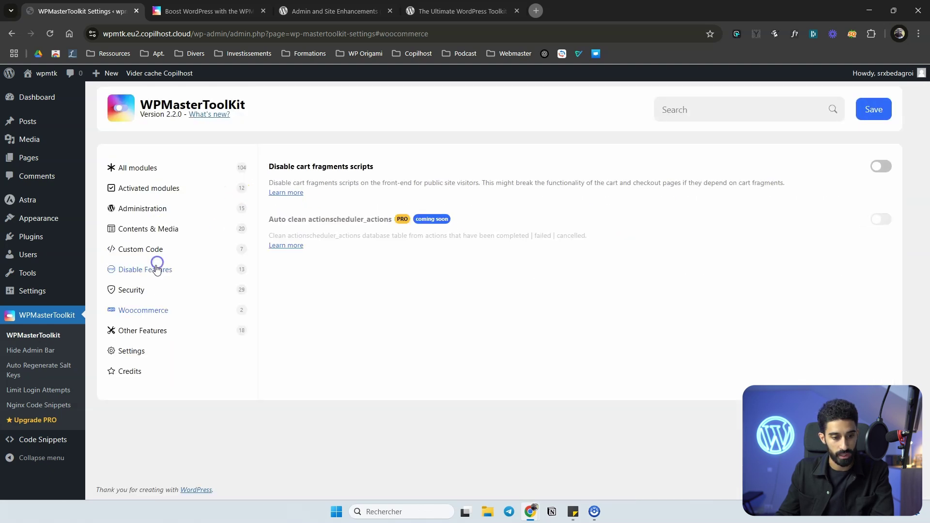
left_click(152, 334)
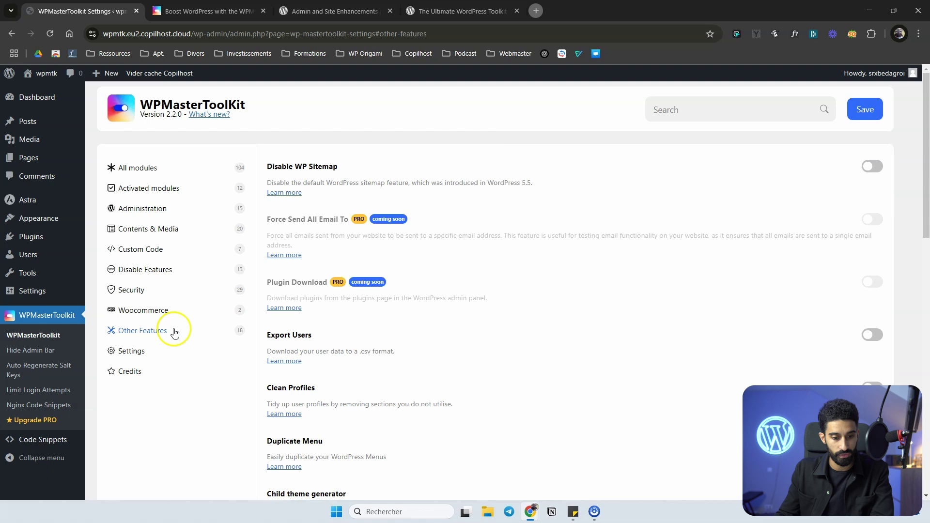
scroll(328, 280, "down", 2)
scroll(310, 203, "up", 2)
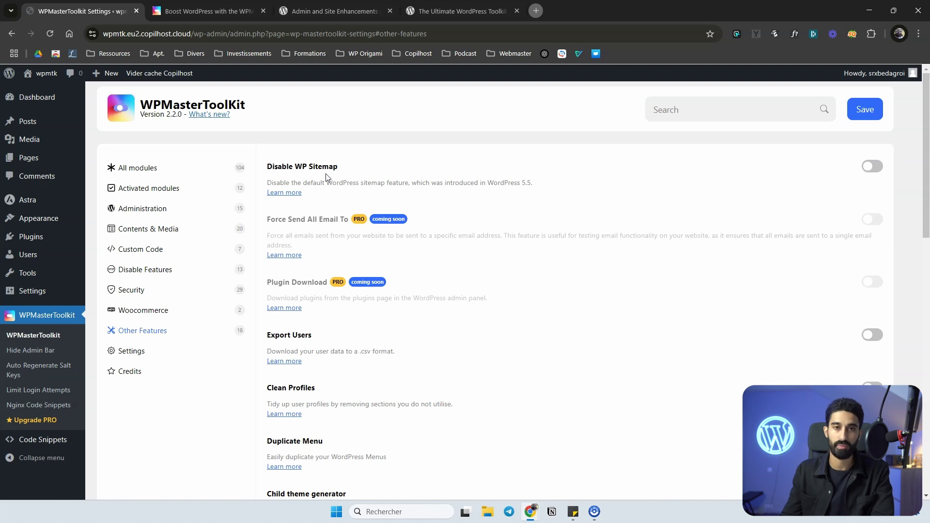
scroll(326, 180, "down", 2)
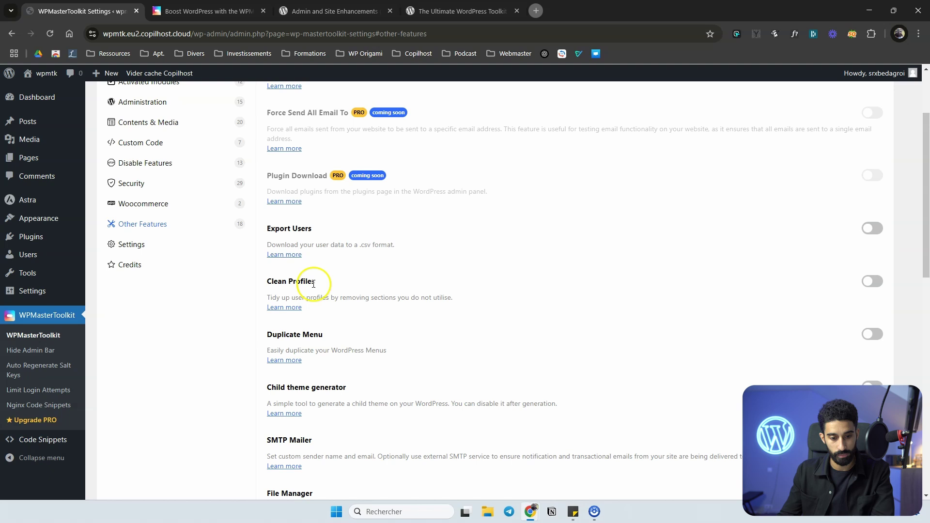
scroll(291, 281, "down", 4)
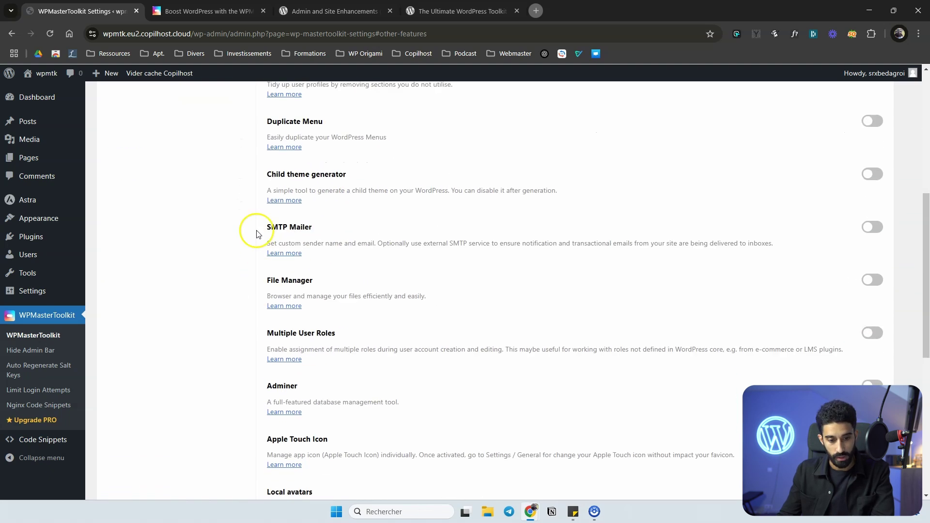
scroll(271, 228, "up", 2)
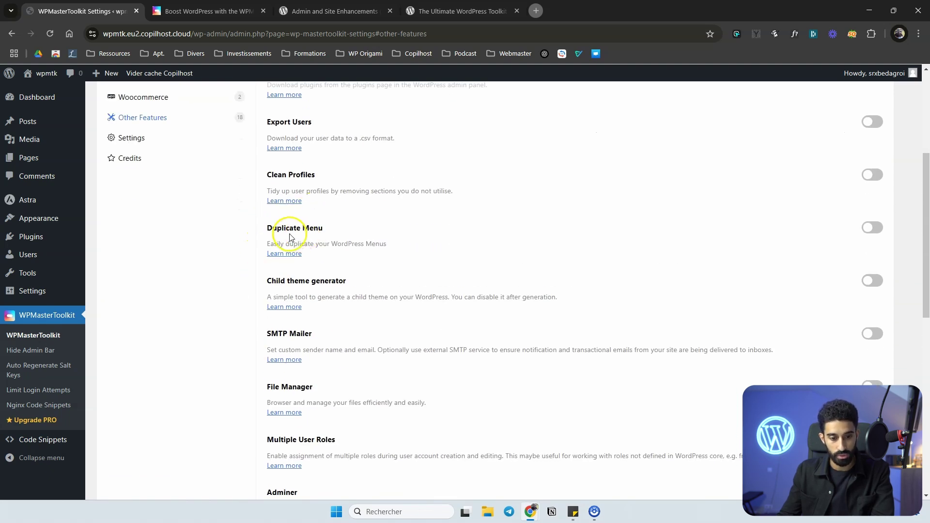
scroll(300, 240, "down", 1)
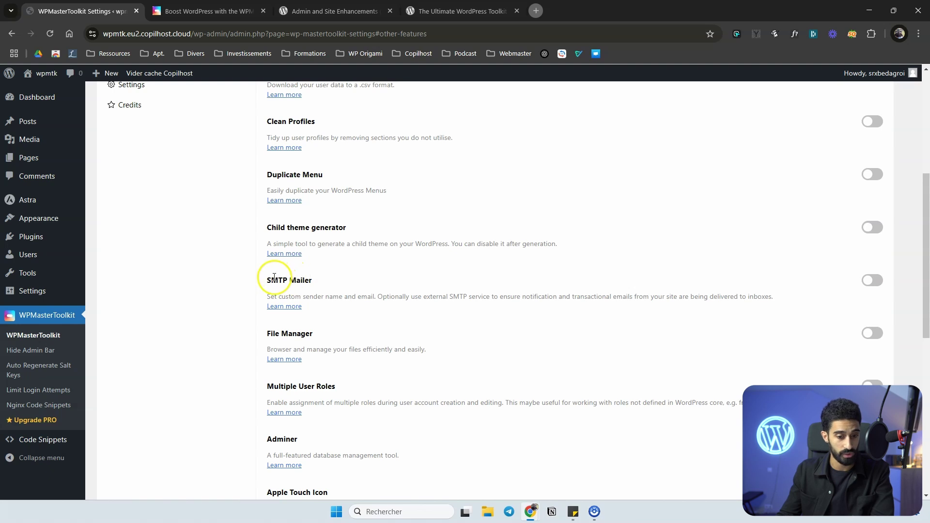
Turn on the File Manager and SMTP Mailer modules
left_click_drag(288, 282, 326, 303)
left_click(294, 337)
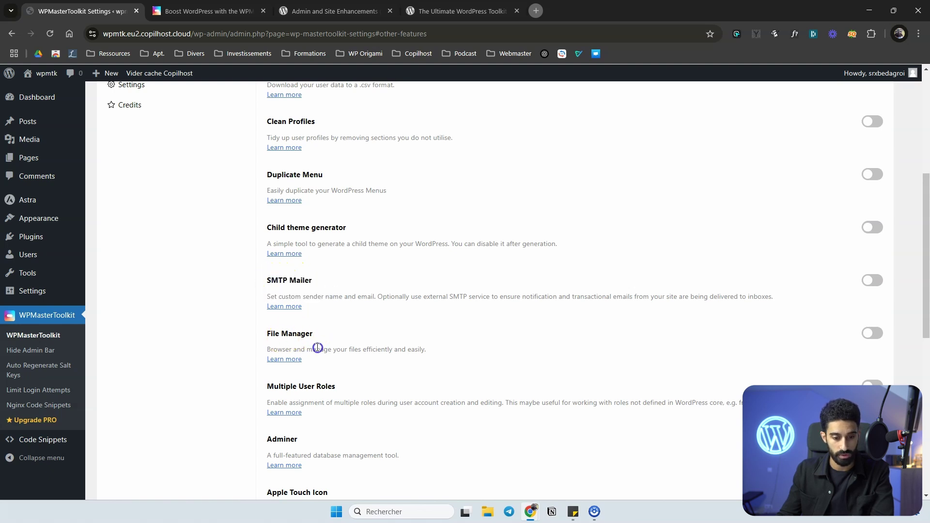
left_click_drag(352, 350, 281, 333)
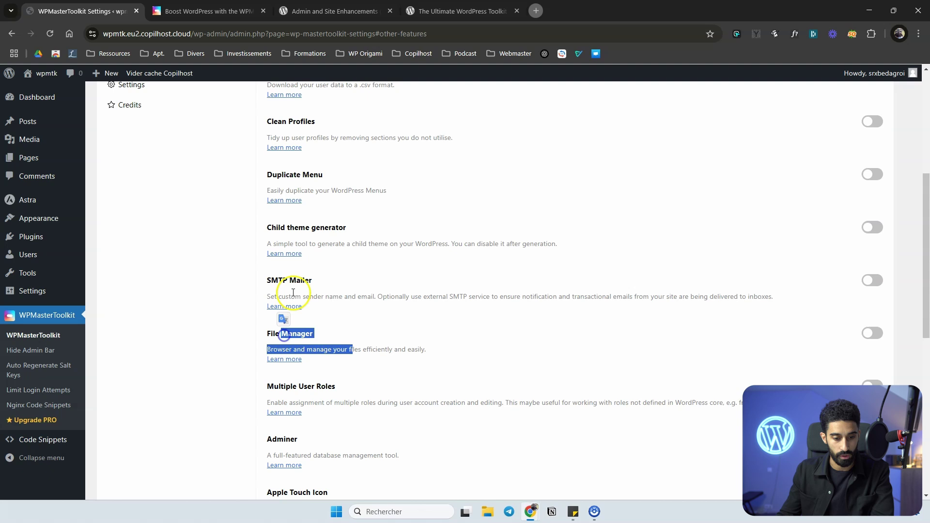
left_click(316, 338)
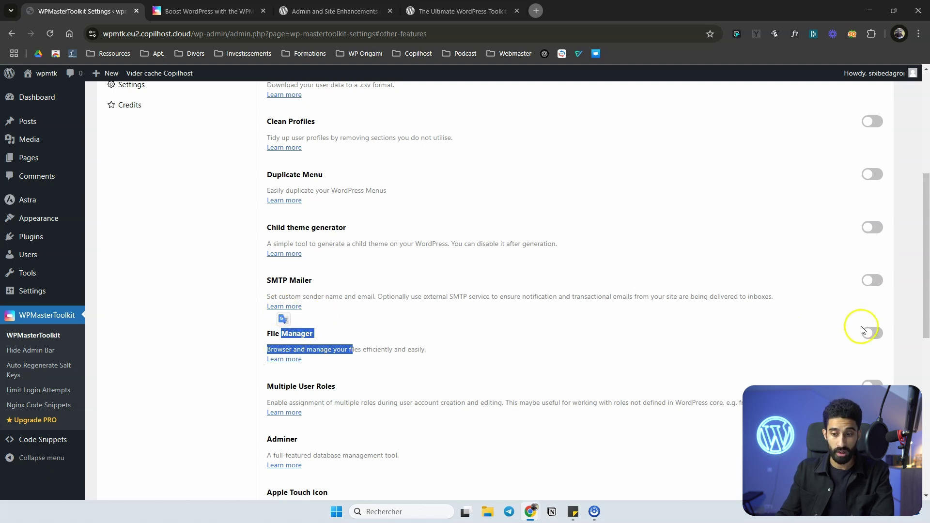
left_click(871, 335)
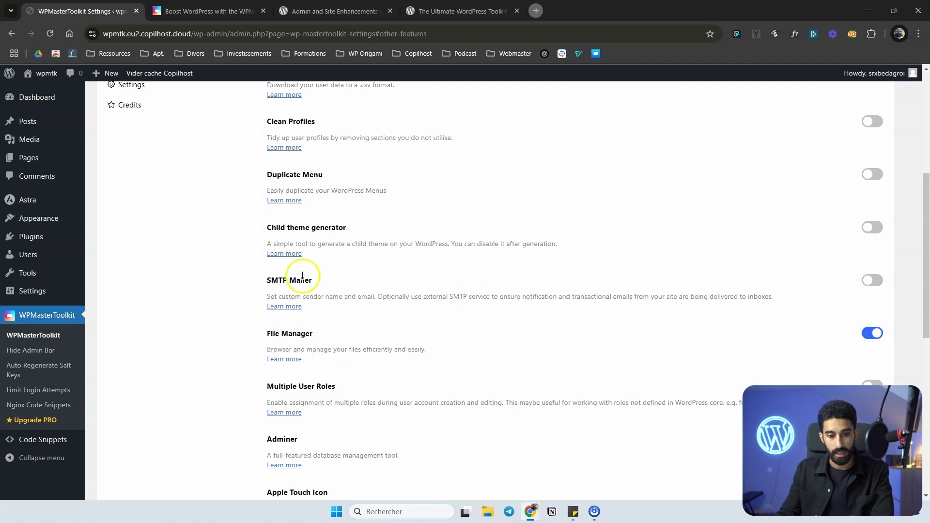
left_click(872, 280)
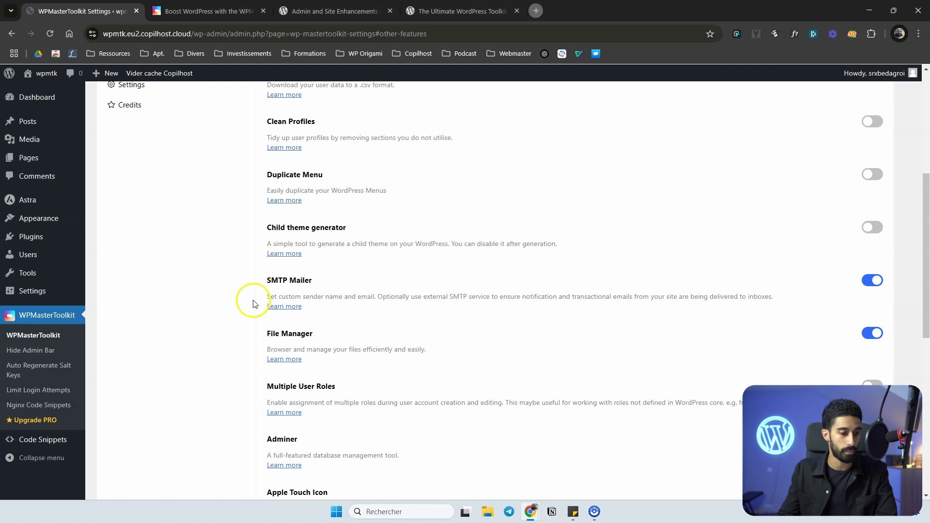
Enable the Local avatars module
scroll(289, 316, "down", 5)
scroll(270, 271, "up", 1)
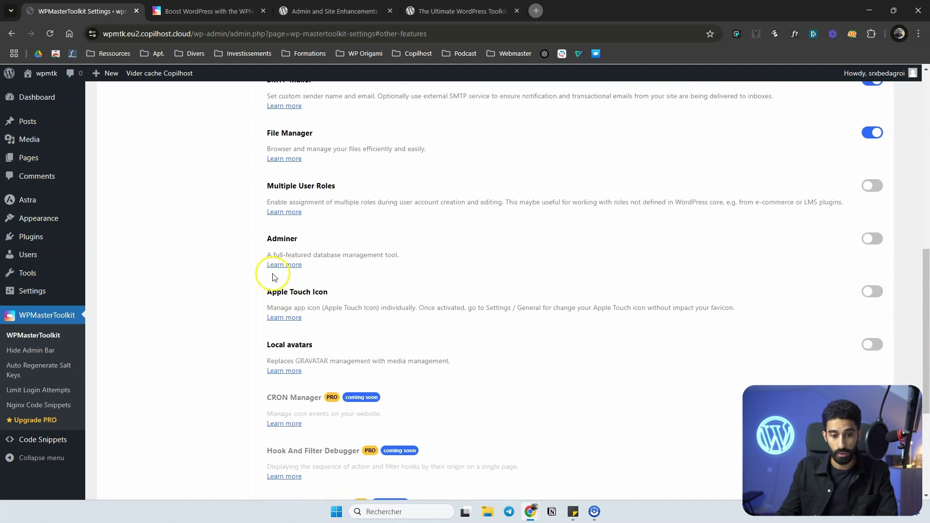
scroll(267, 359, "down", 2)
scroll(285, 306, "down", 2)
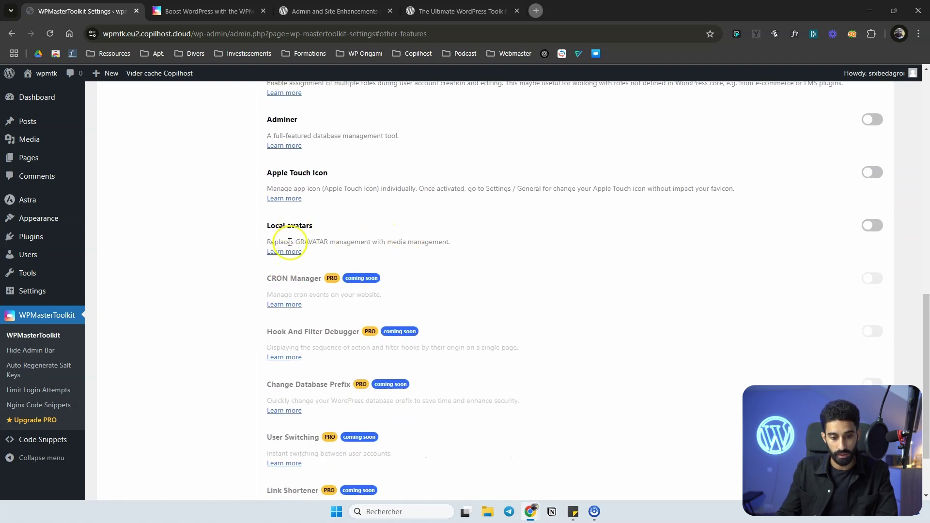
left_click_drag(284, 242, 336, 238)
left_click(363, 237)
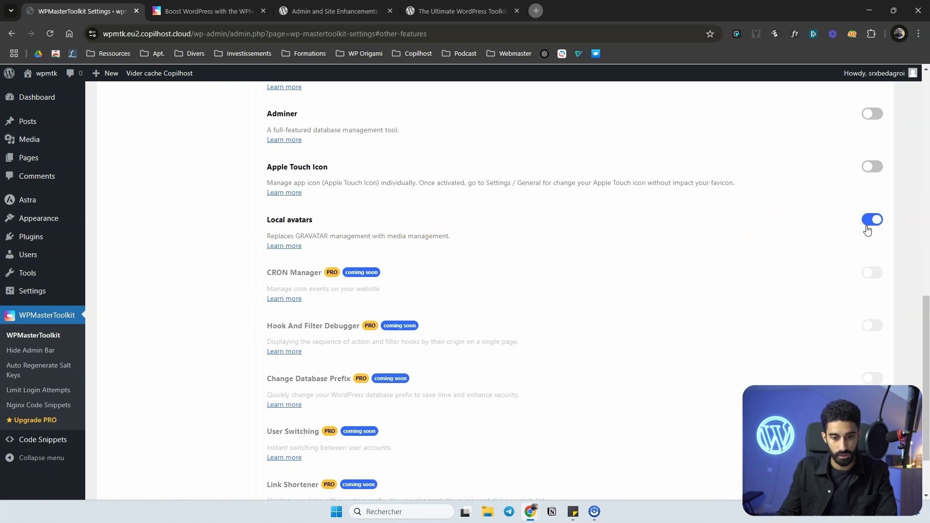
scroll(867, 243, "up", 10)
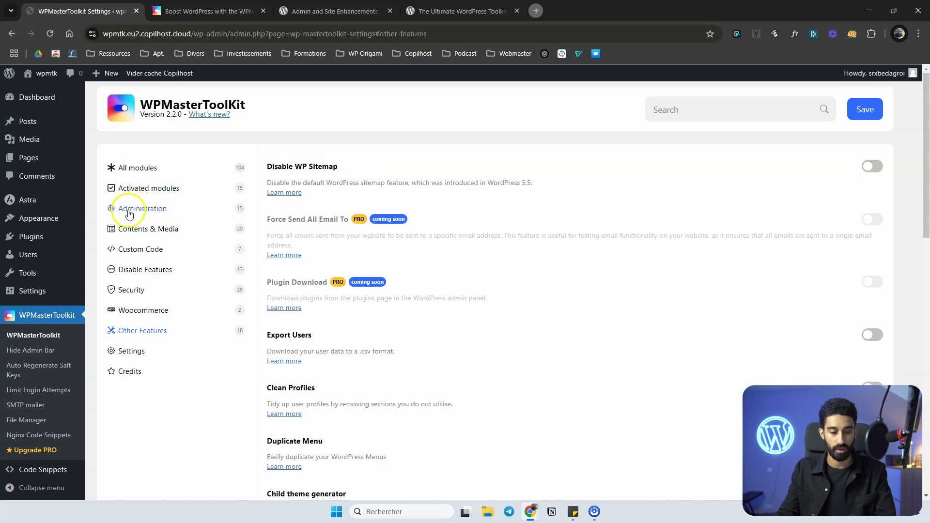
Show the WPMasterToolkit Settings page with JSON import/export and usage tracking
left_click(123, 352)
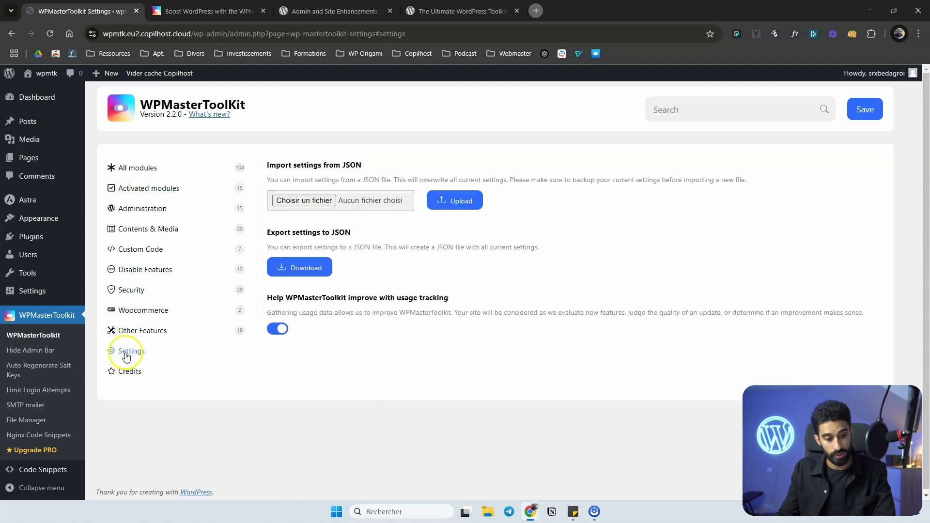